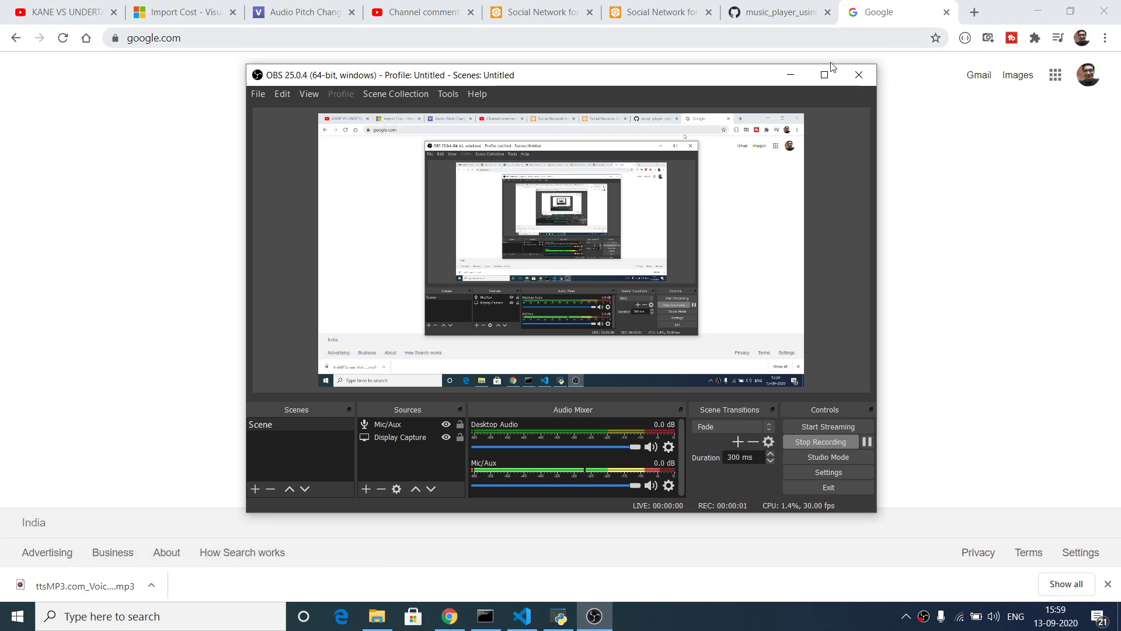
# - Minimize the OBS Studio recording window to reveal the Google homepage
pyautogui.click(791, 74)
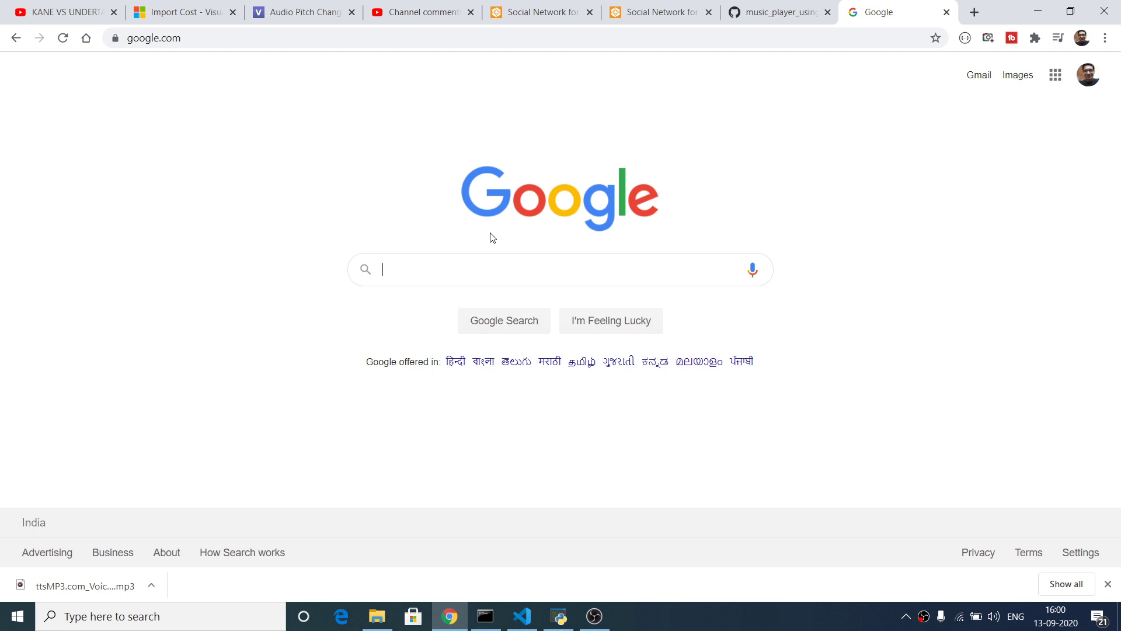
# - Search Google for 'ttsmp3' and open the ttsMP3.com result
pyautogui.write('ttsmp3')
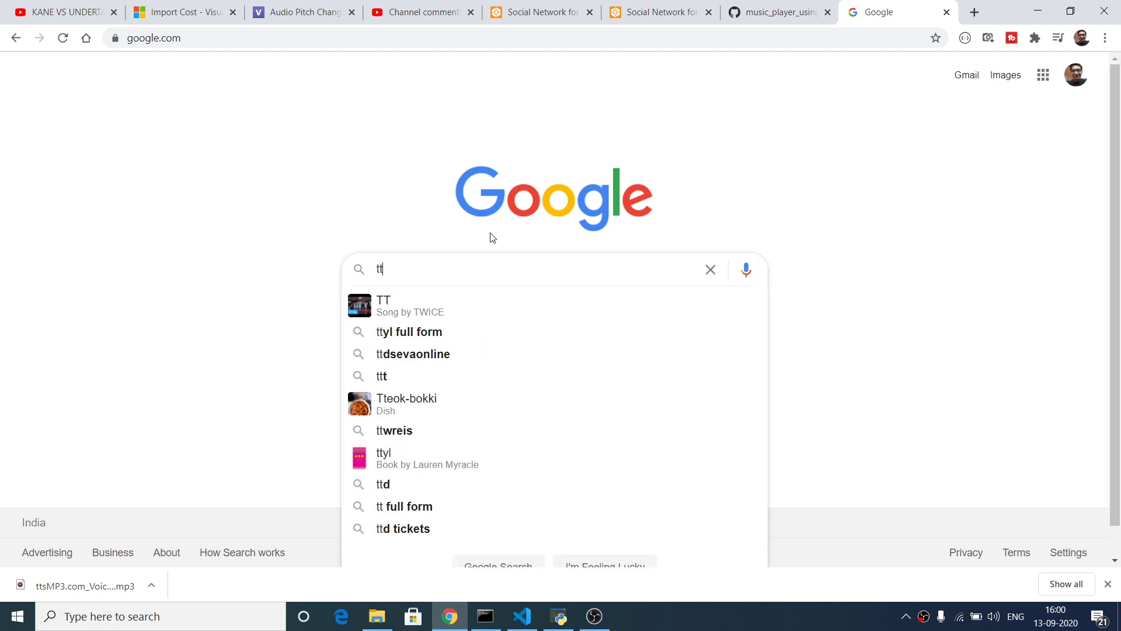
pyautogui.press('Return')
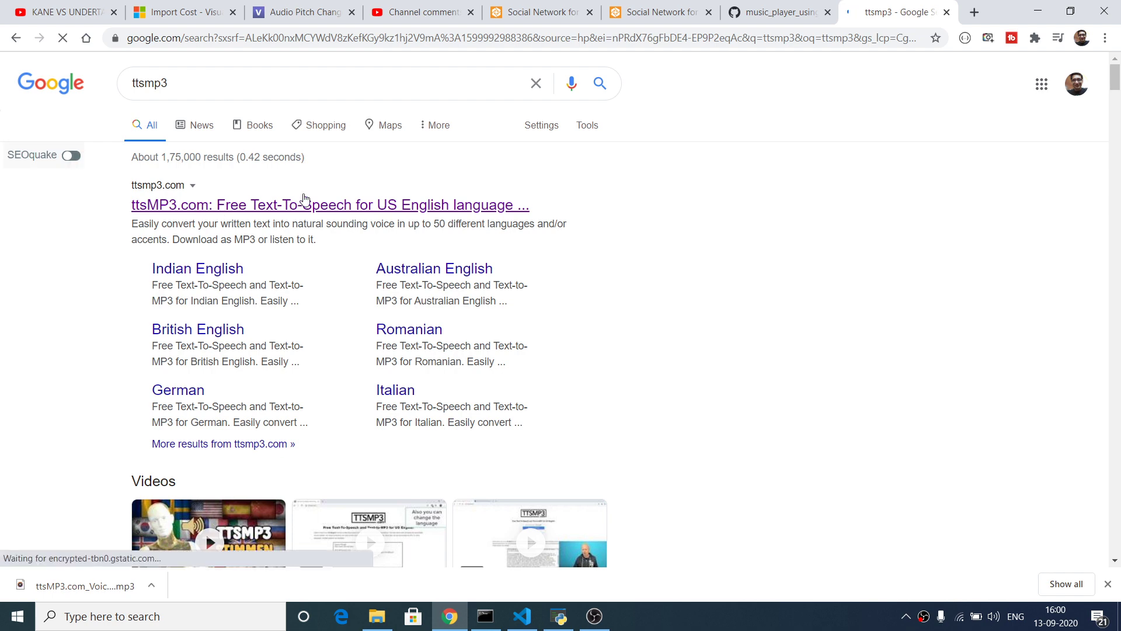
pyautogui.click(284, 205)
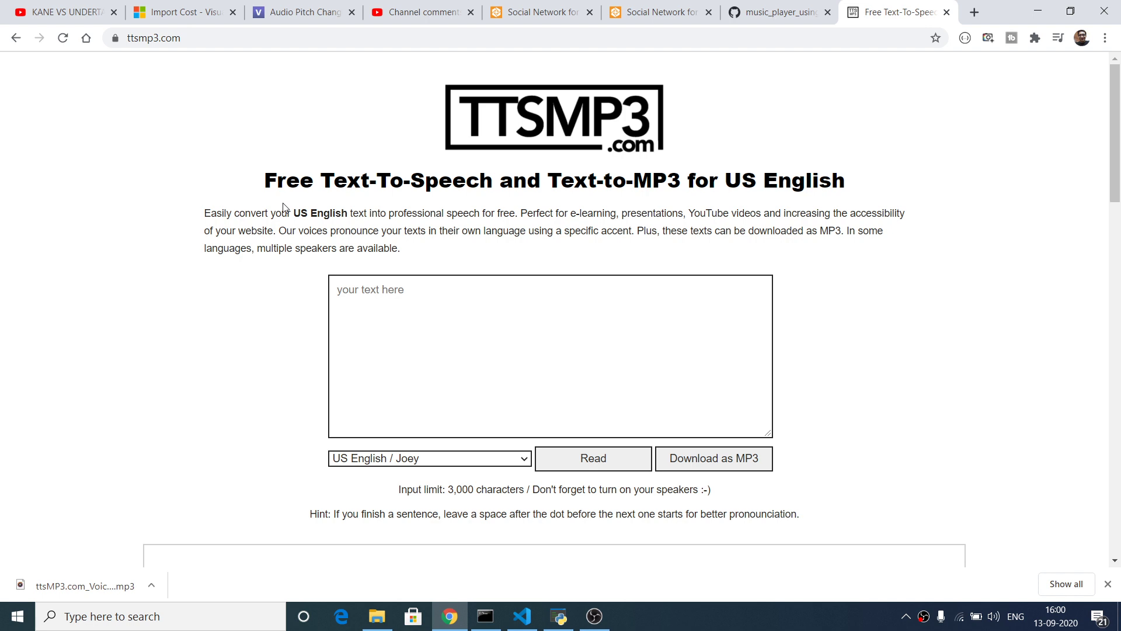
pyautogui.moveTo(264, 181); pyautogui.dragTo(772, 168)
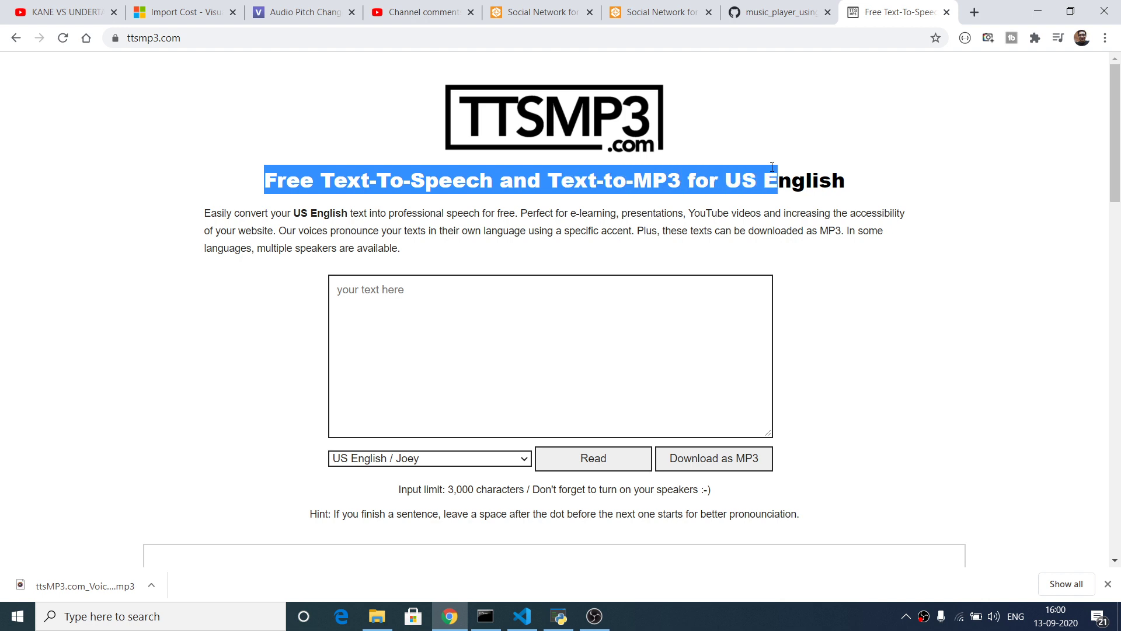
pyautogui.doubleClick(532, 213)
pyautogui.moveTo(412, 251); pyautogui.dragTo(195, 227)
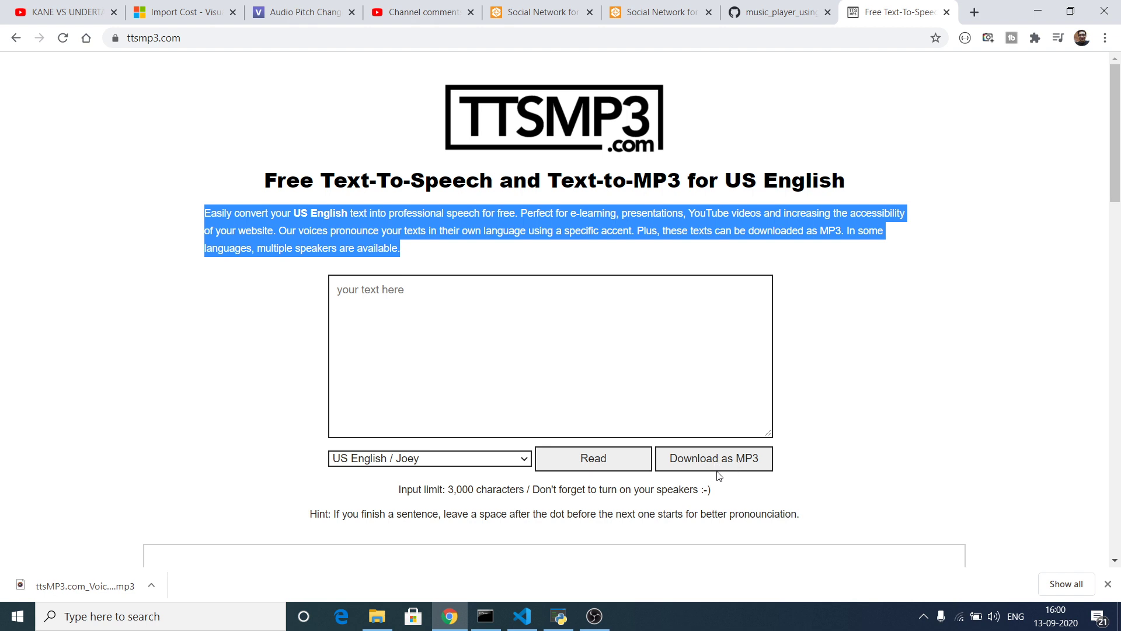
pyautogui.click(443, 334)
# - Enter 'hello this is a test voice from me and my name is' plus the speaker's name, fixing the typo
pyautogui.write('hello')
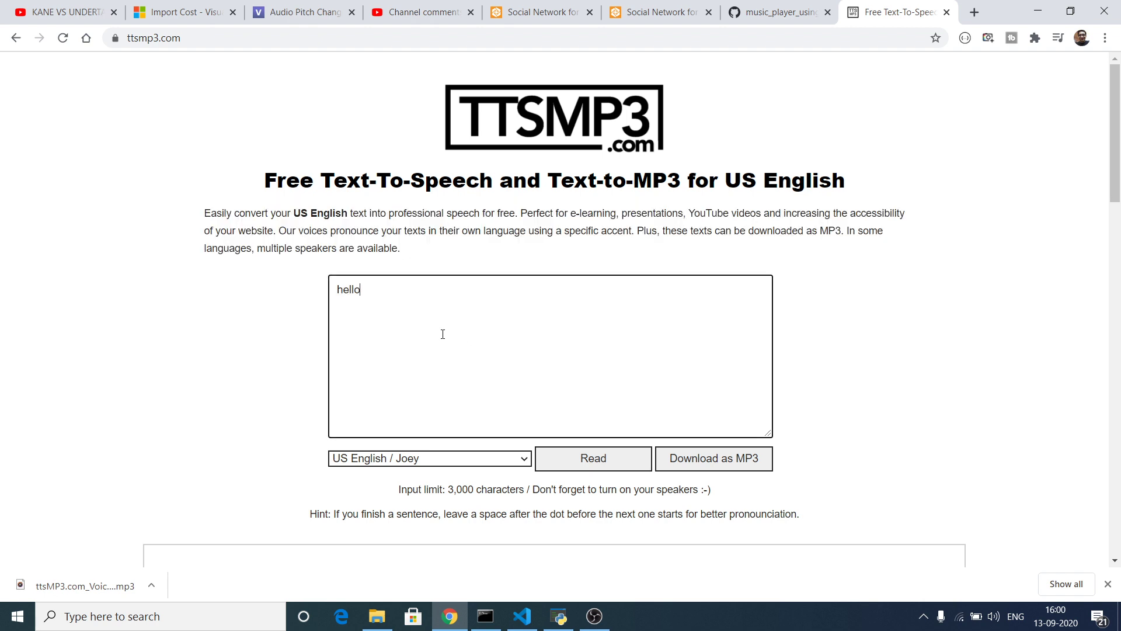
pyautogui.write(' this is a test voice from me and my name is ag')
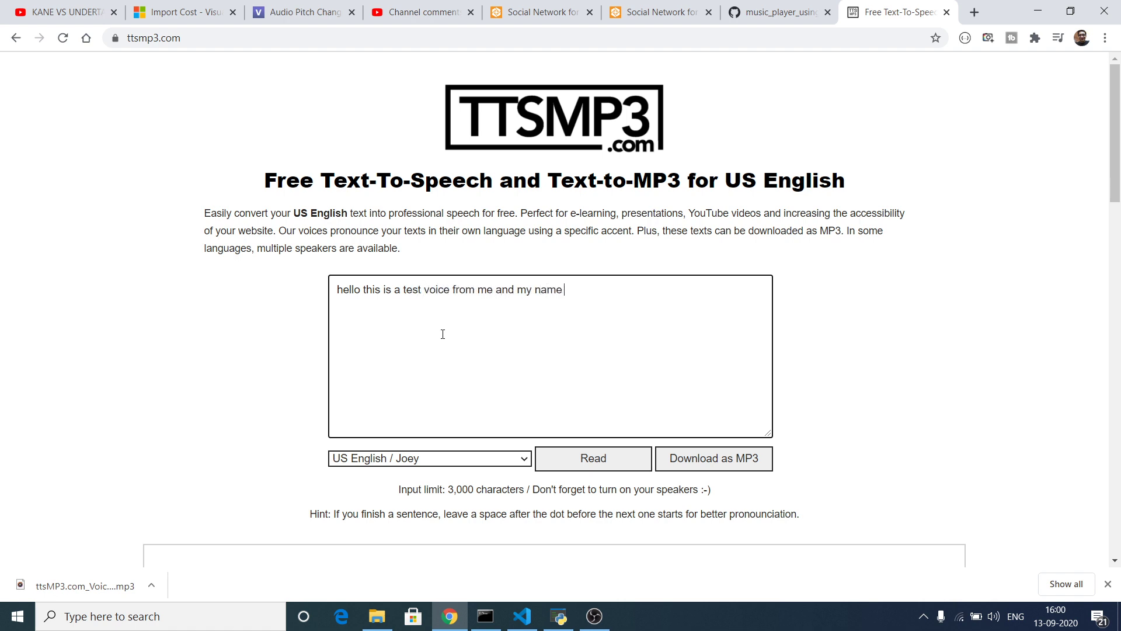
pyautogui.press('BackSpace')
pyautogui.press('BackSpace')
pyautogui.write('gautam')
# - Have the sentence read aloud in the Polish / Jan voice
pyautogui.click(418, 459)
pyautogui.press('Down')
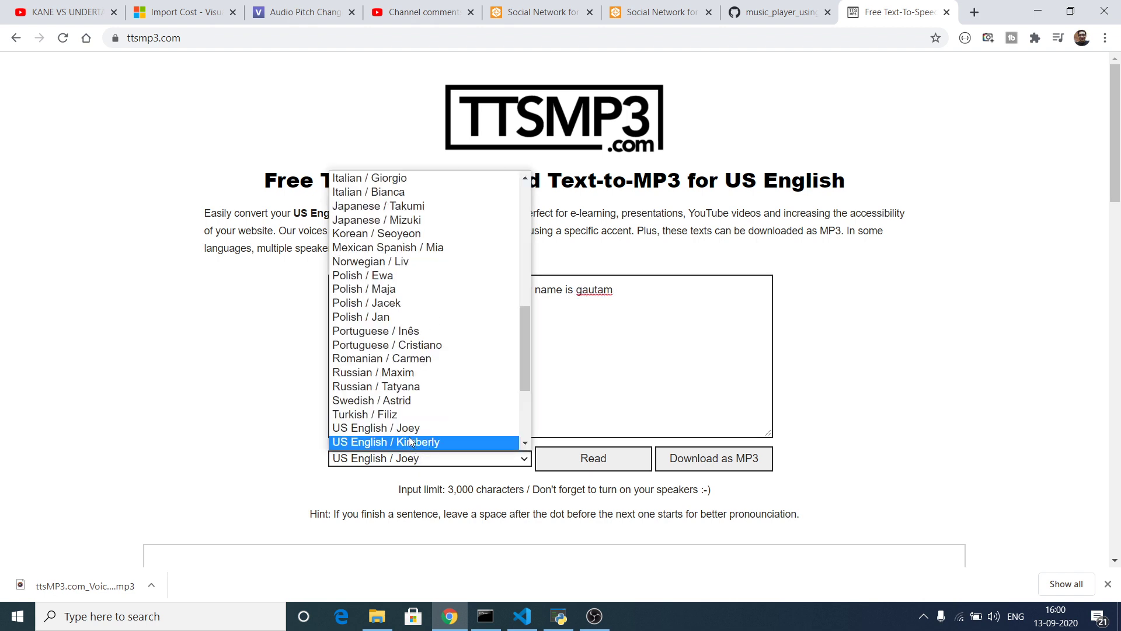
pyautogui.click(407, 318)
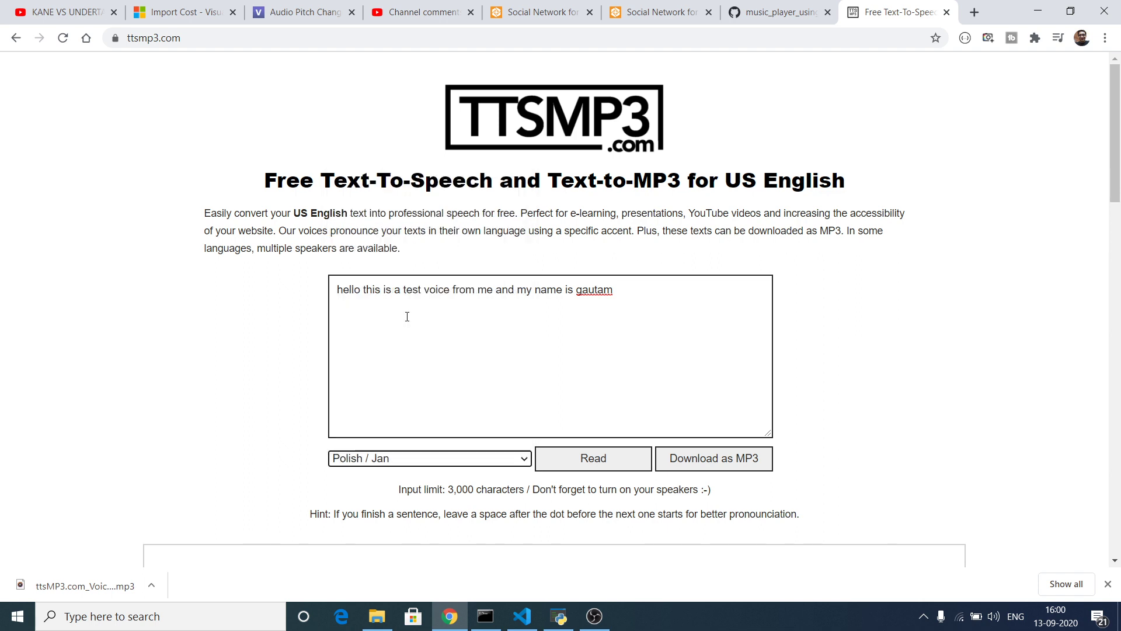
pyautogui.click(569, 461)
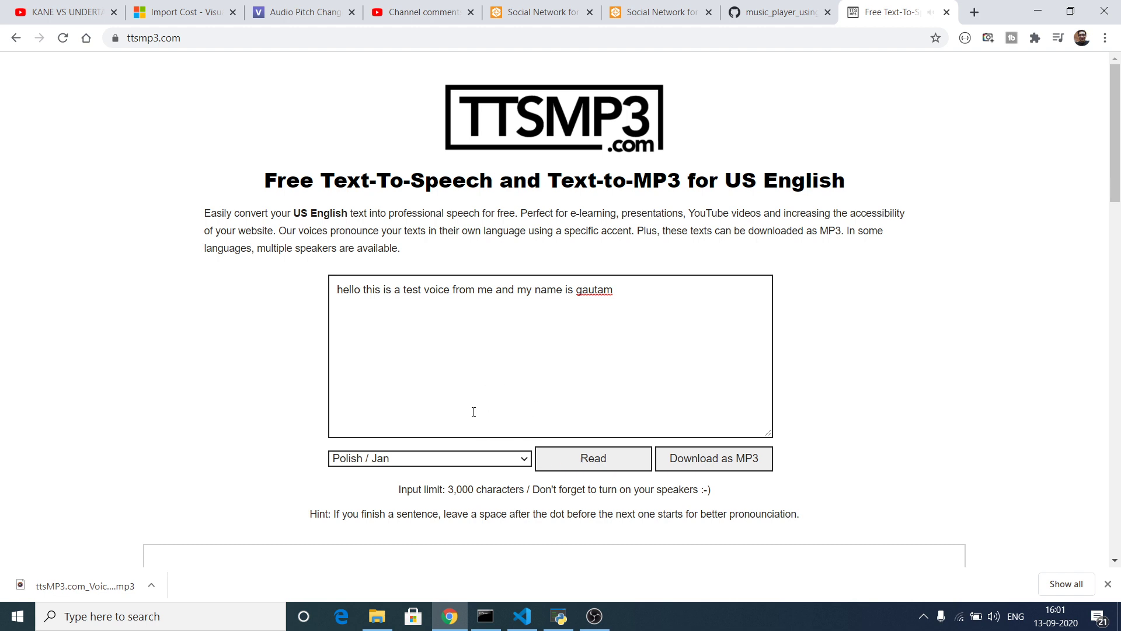
# - Switch to Mexican Spanish / Mia and have the sentence read aloud
pyautogui.click(423, 458)
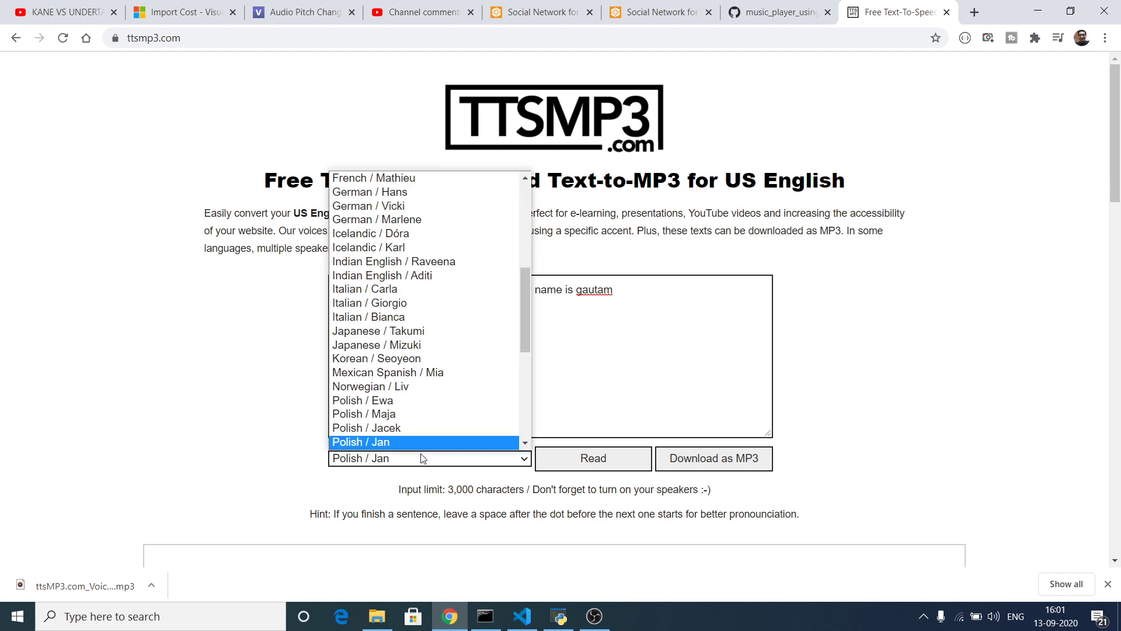
pyautogui.click(409, 374)
pyautogui.click(578, 458)
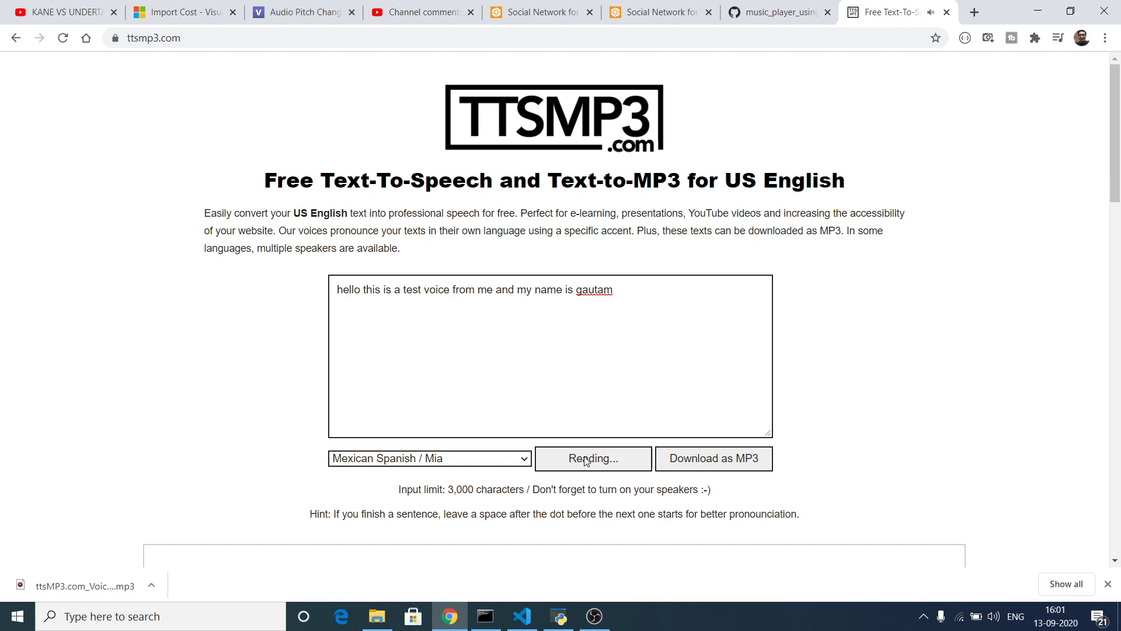
# - Have the sentence read aloud in the Indian English / Aditi voice
pyautogui.click(479, 461)
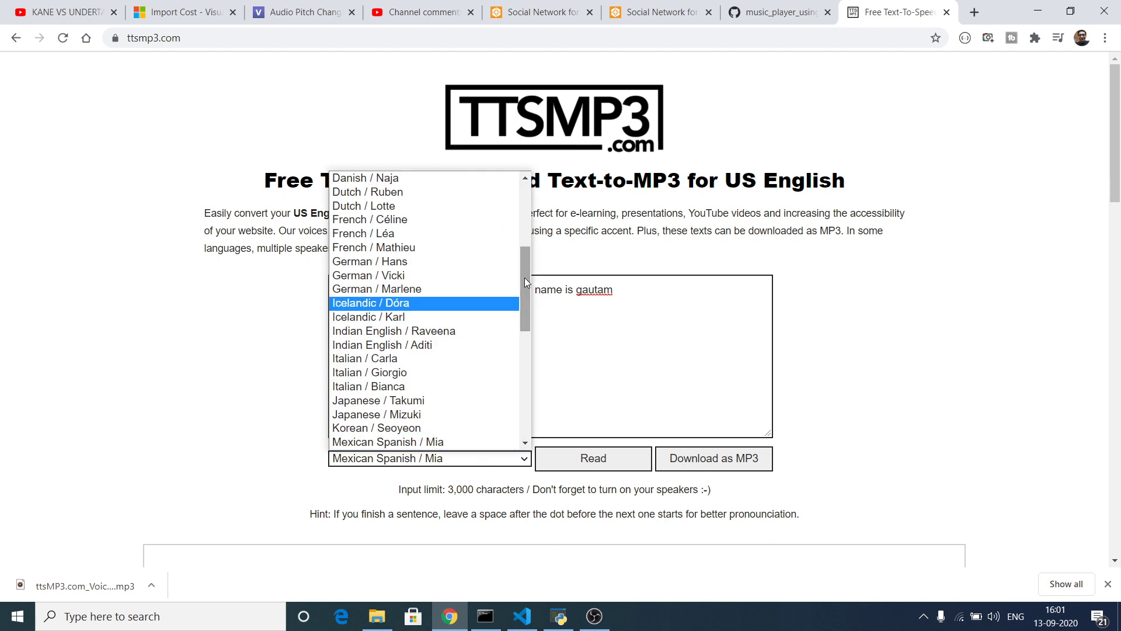
pyautogui.click(431, 345)
pyautogui.click(564, 463)
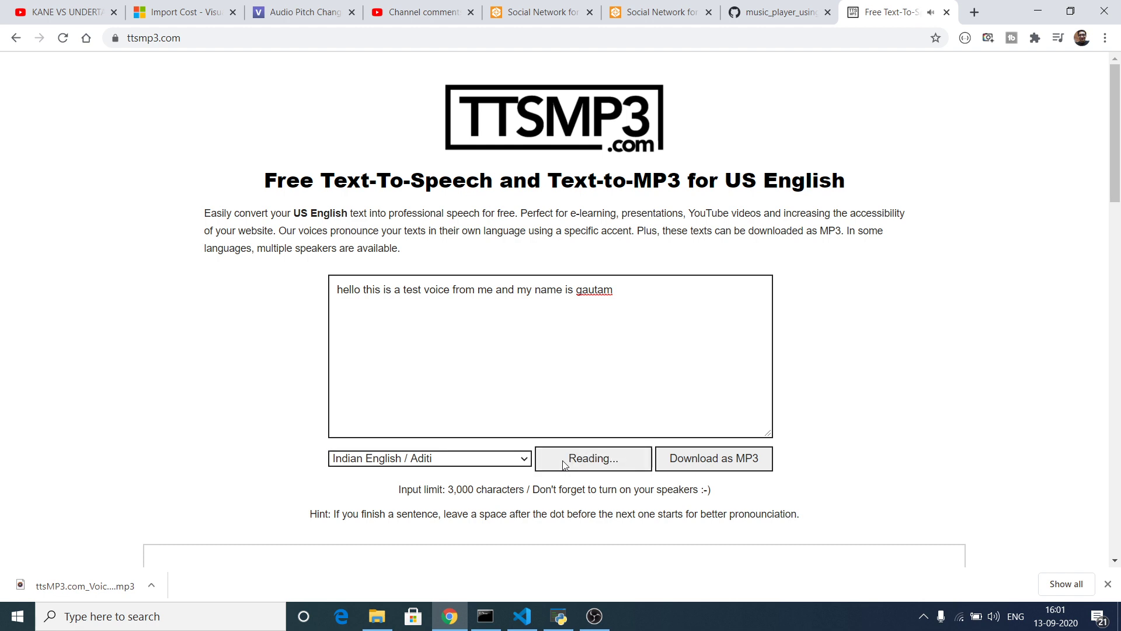
# - Switch to British English / Emma, hear the sentence, then browse the voice list
pyautogui.click(516, 461)
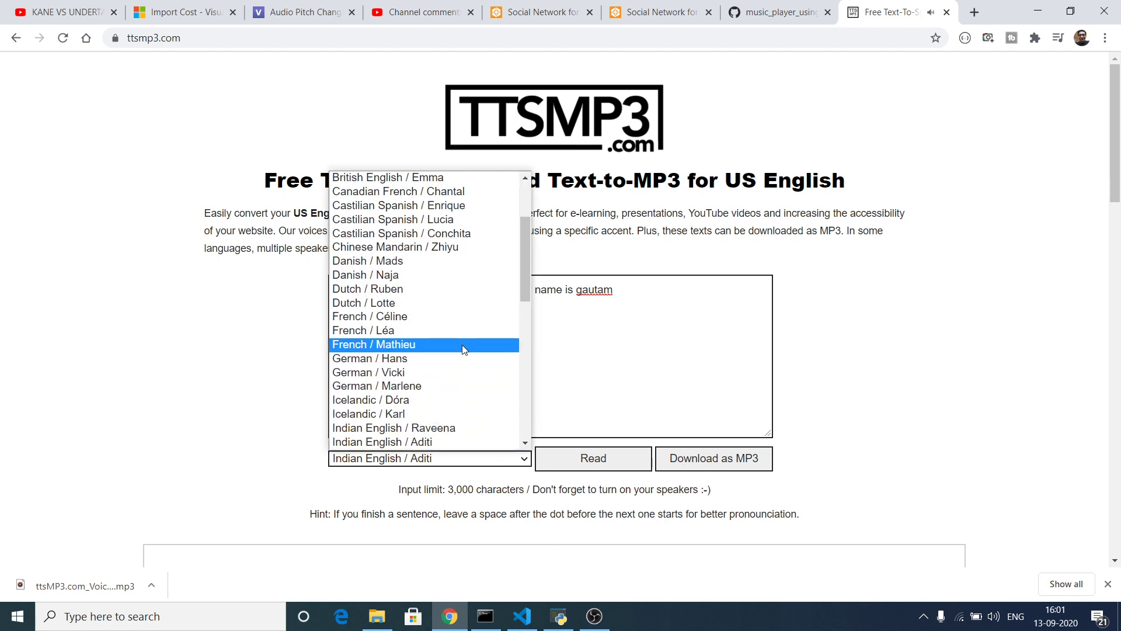
pyautogui.click(435, 178)
pyautogui.click(589, 462)
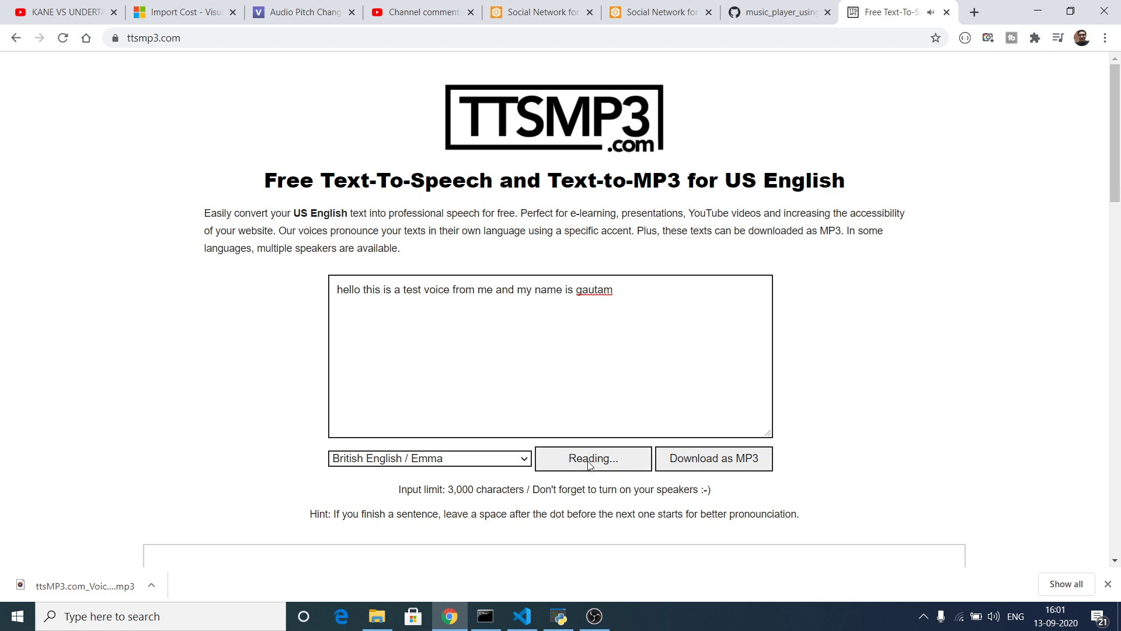
pyautogui.click(519, 458)
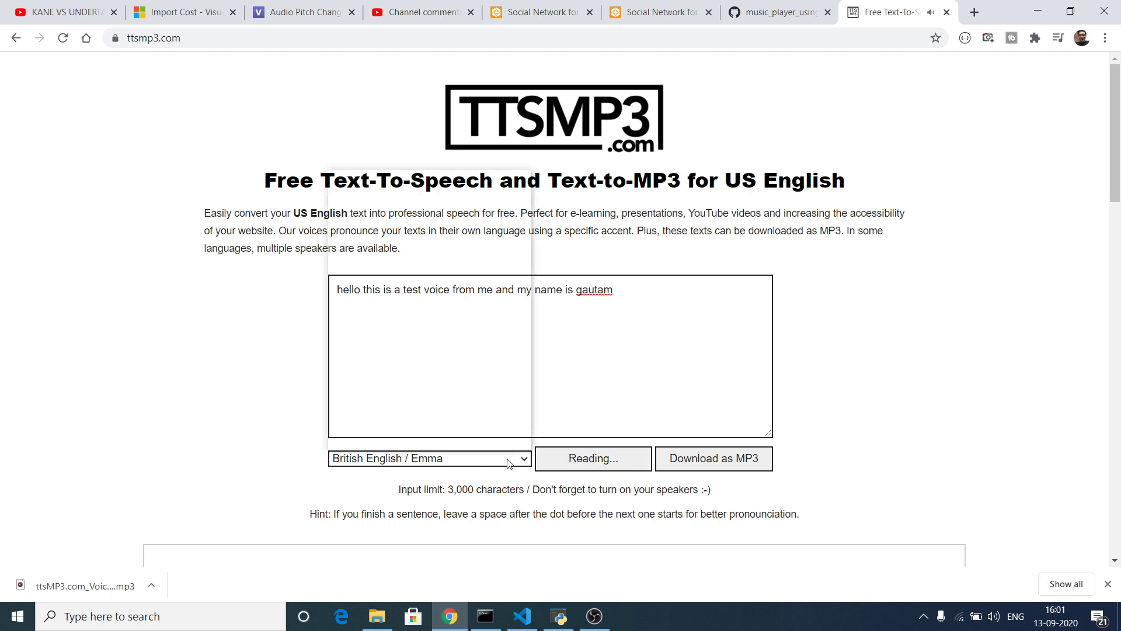
pyautogui.moveTo(524, 237); pyautogui.dragTo(514, 423)
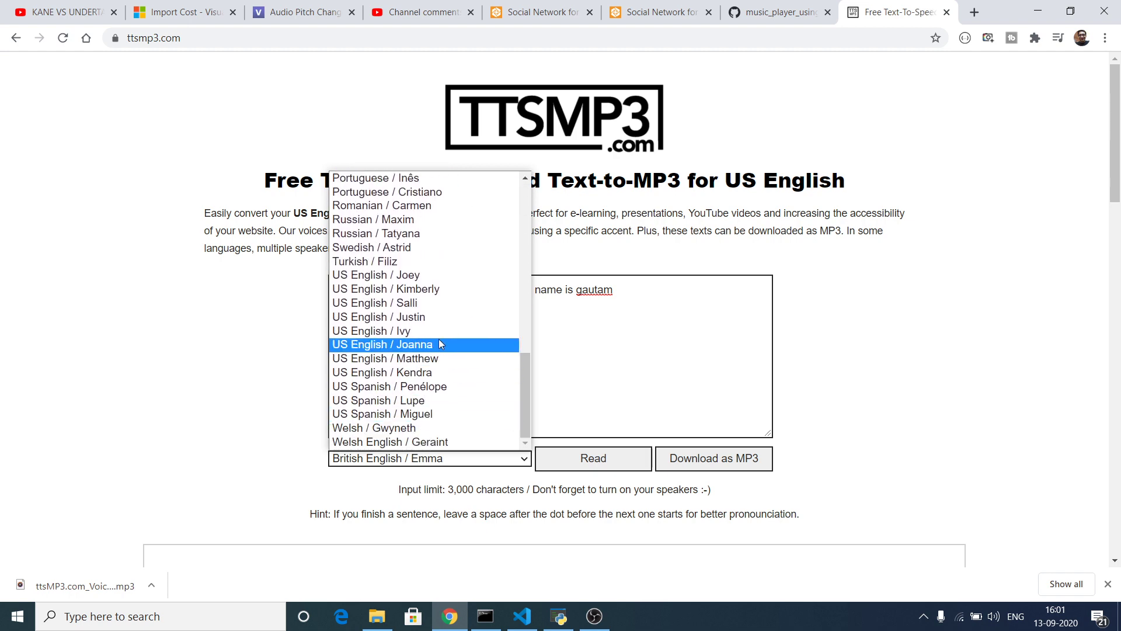
# - Hear the sentence in US English / Salli, then in Russian / Tatyana
pyautogui.click(440, 303)
pyautogui.click(576, 460)
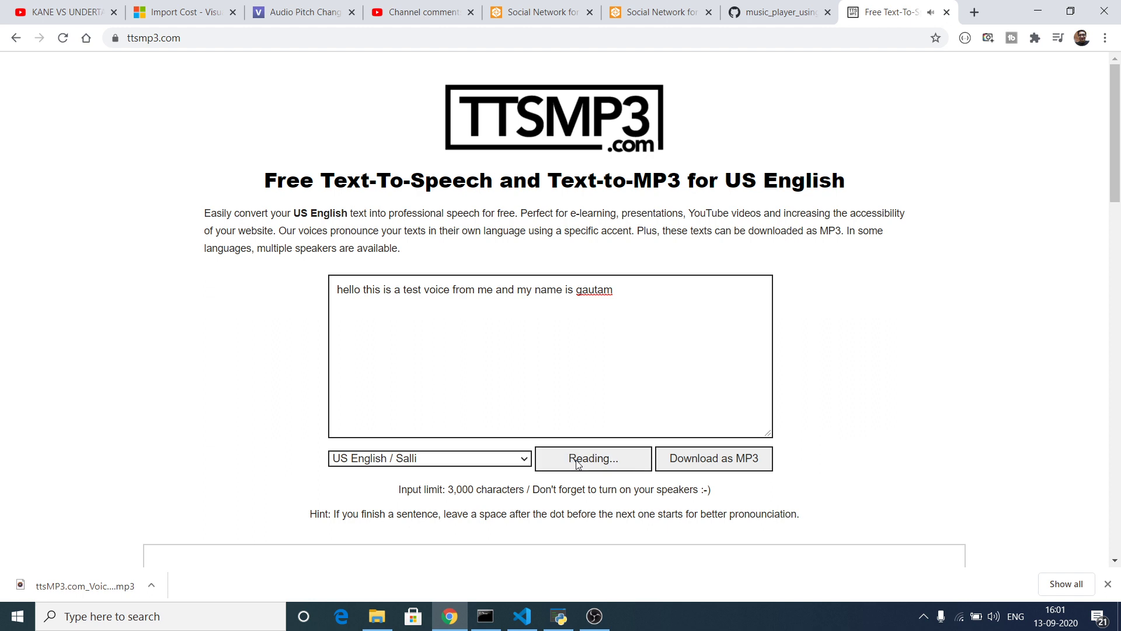
pyautogui.click(494, 459)
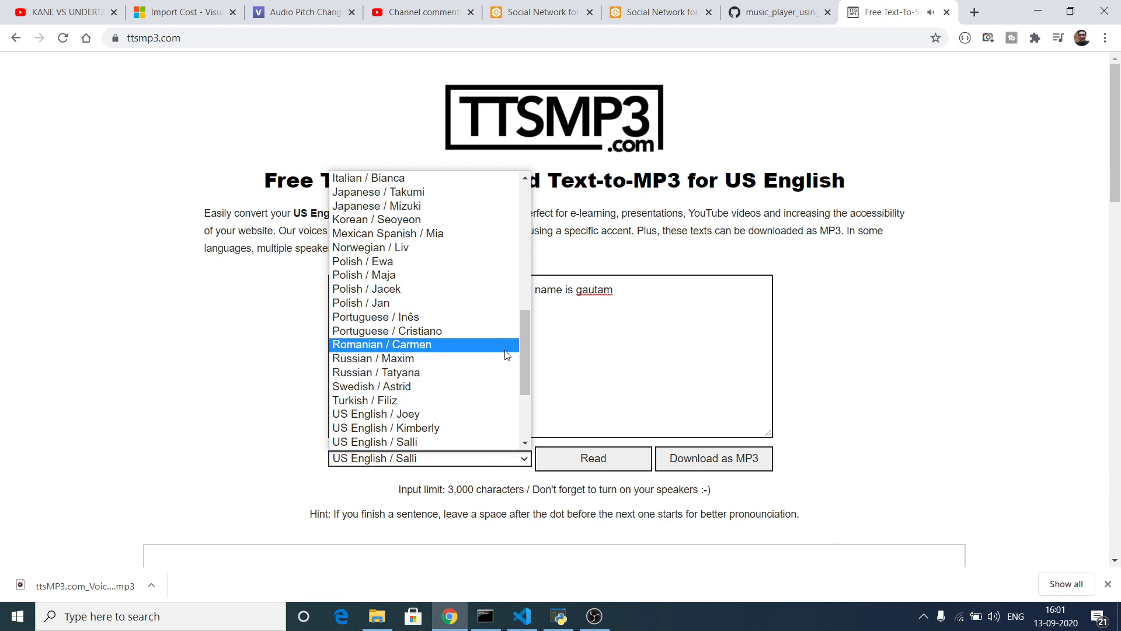
pyautogui.moveTo(521, 328)
pyautogui.mouseDown()
pyautogui.moveTo(519, 363)
pyautogui.moveTo(518, 339)
pyautogui.mouseUp()
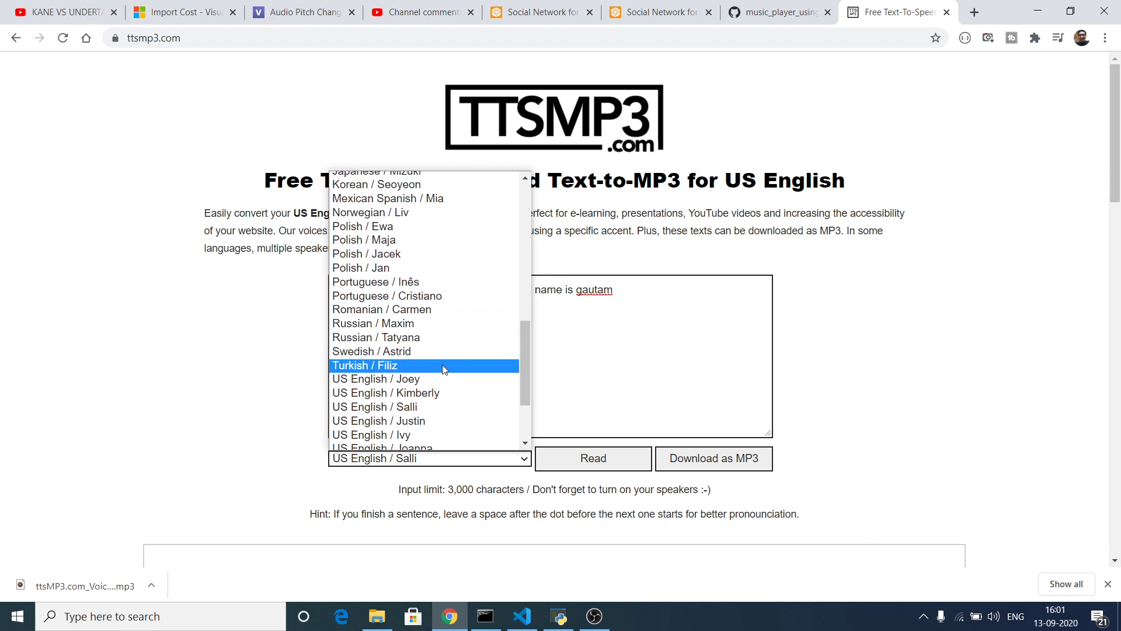
pyautogui.click(430, 337)
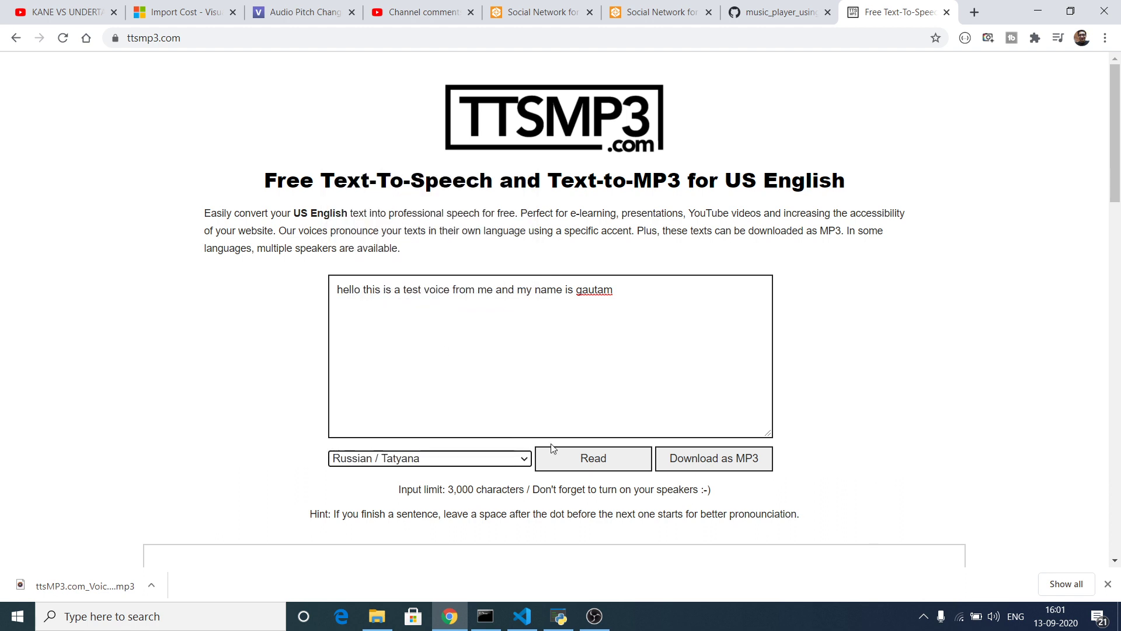
pyautogui.click(574, 454)
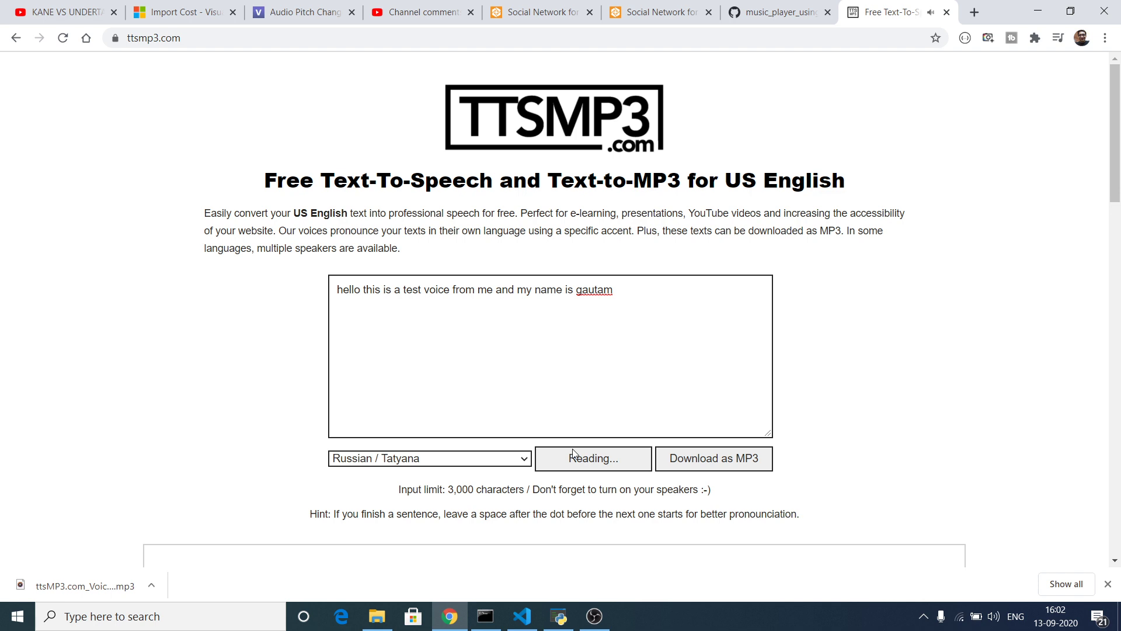
# - Switch to Japanese / Mizuki and have the sentence read aloud
pyautogui.click(500, 461)
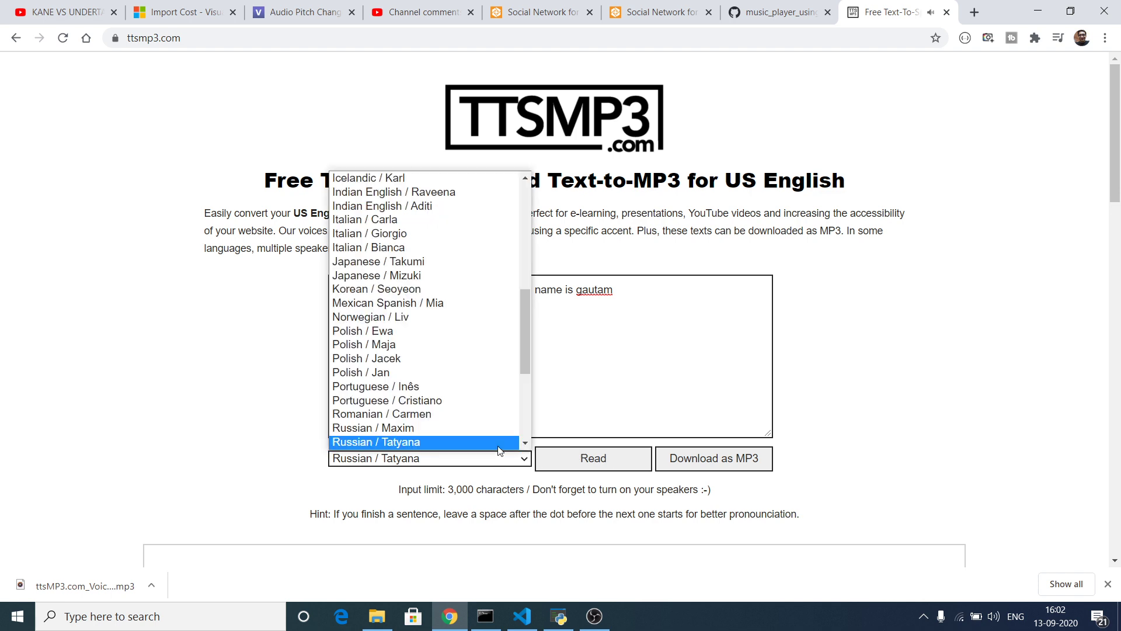
pyautogui.click(467, 275)
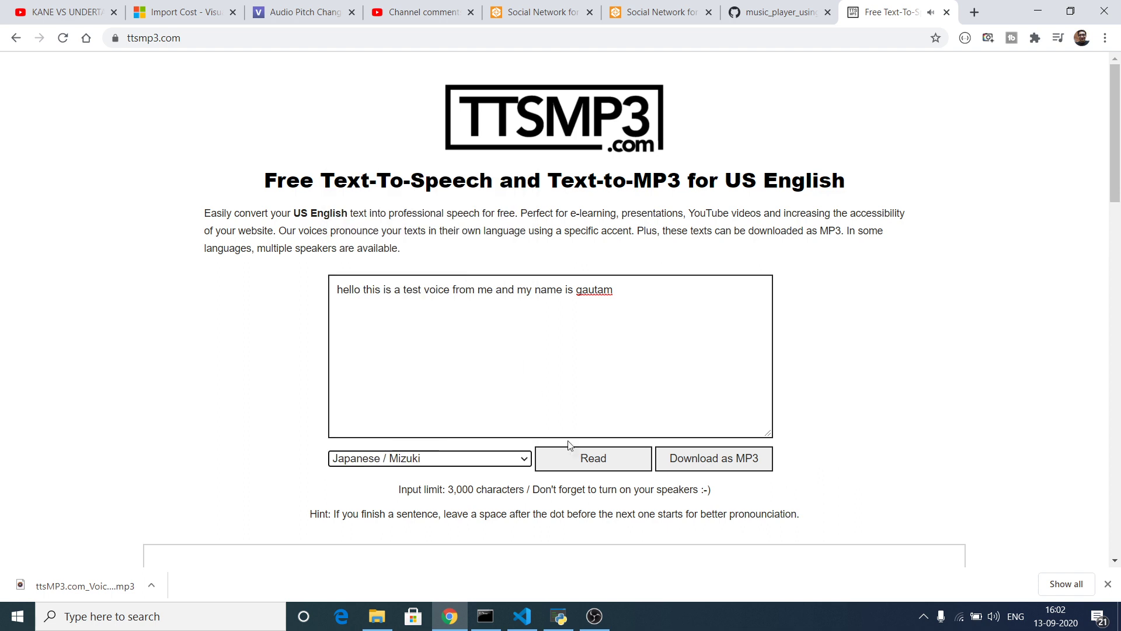
pyautogui.click(581, 464)
# - Select the test sentence and download it as an MP3 in the Mizuki voice
pyautogui.moveTo(403, 490); pyautogui.dragTo(601, 492)
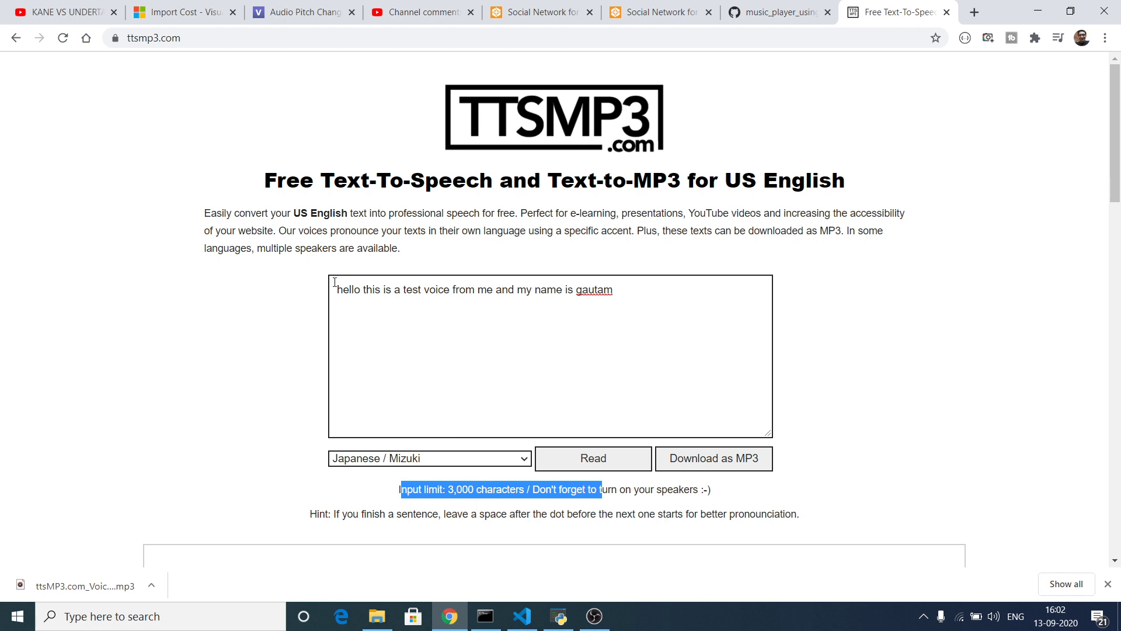
pyautogui.moveTo(334, 285); pyautogui.dragTo(687, 280)
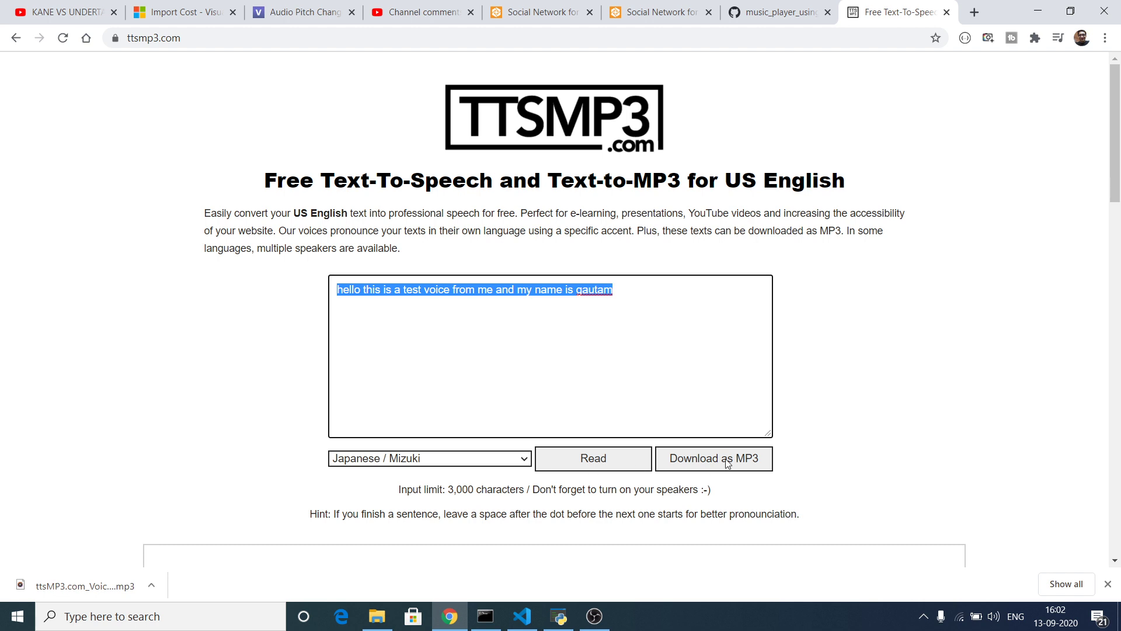
pyautogui.click(692, 462)
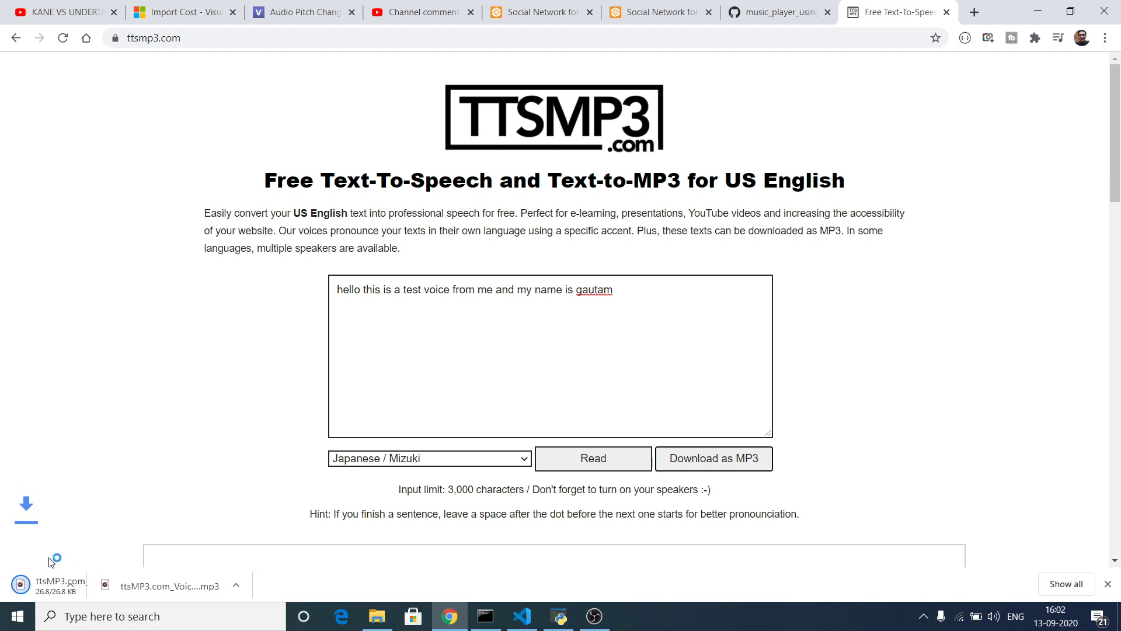
# - Play the downloaded Mizuki MP3 in Groove Music, then close the player
pyautogui.click(63, 587)
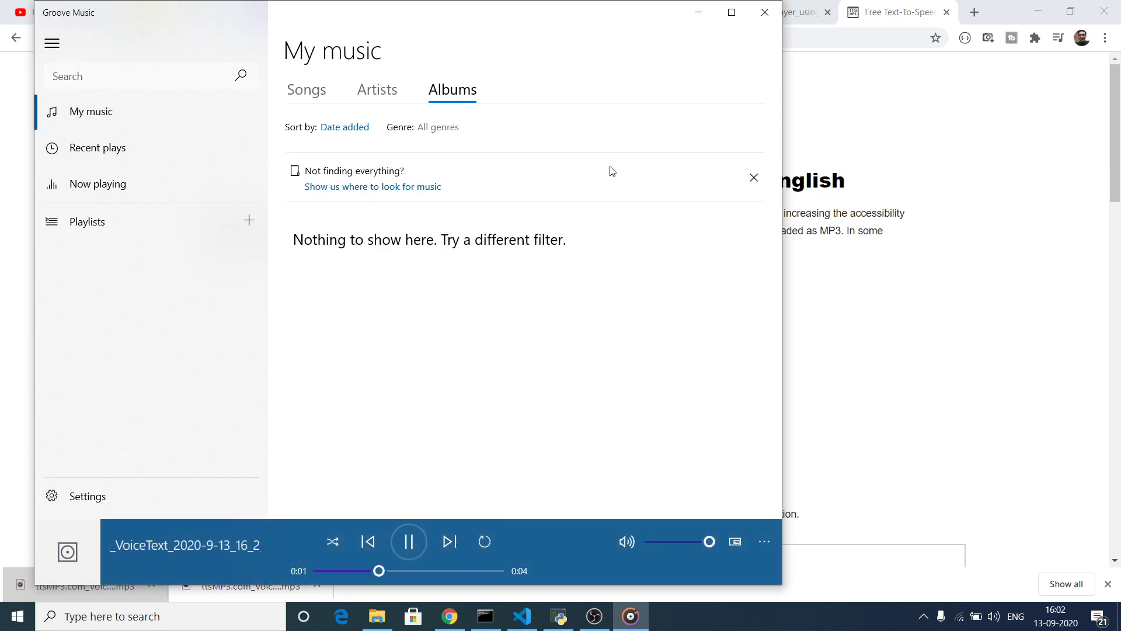
pyautogui.click(761, 14)
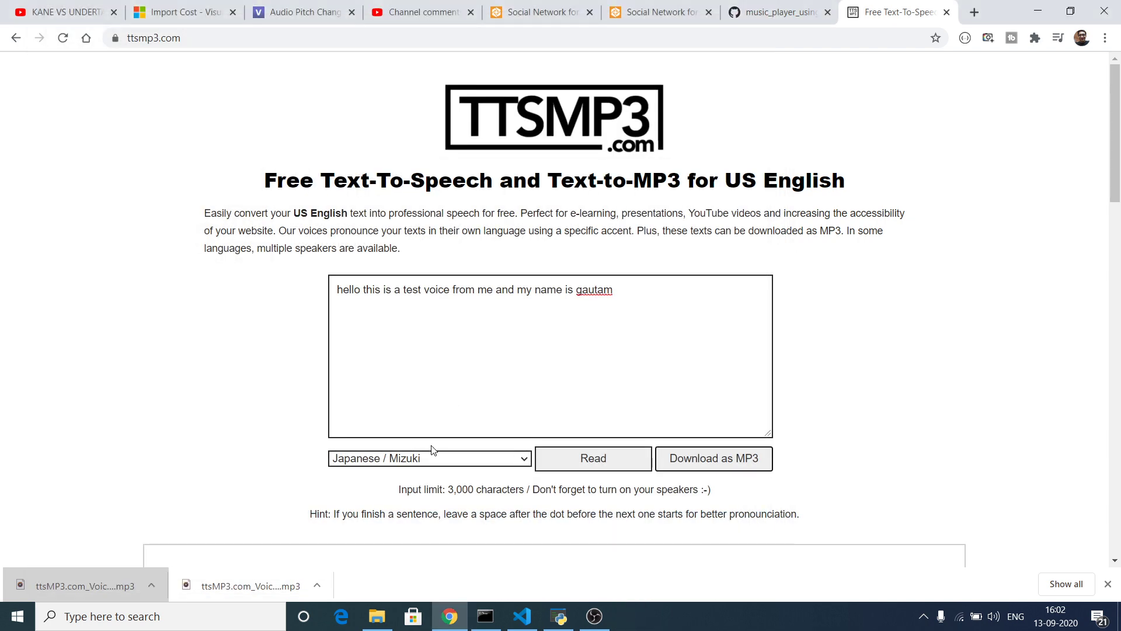
# - Have the sentence read aloud in the French / Mathieu voice
pyautogui.click(426, 460)
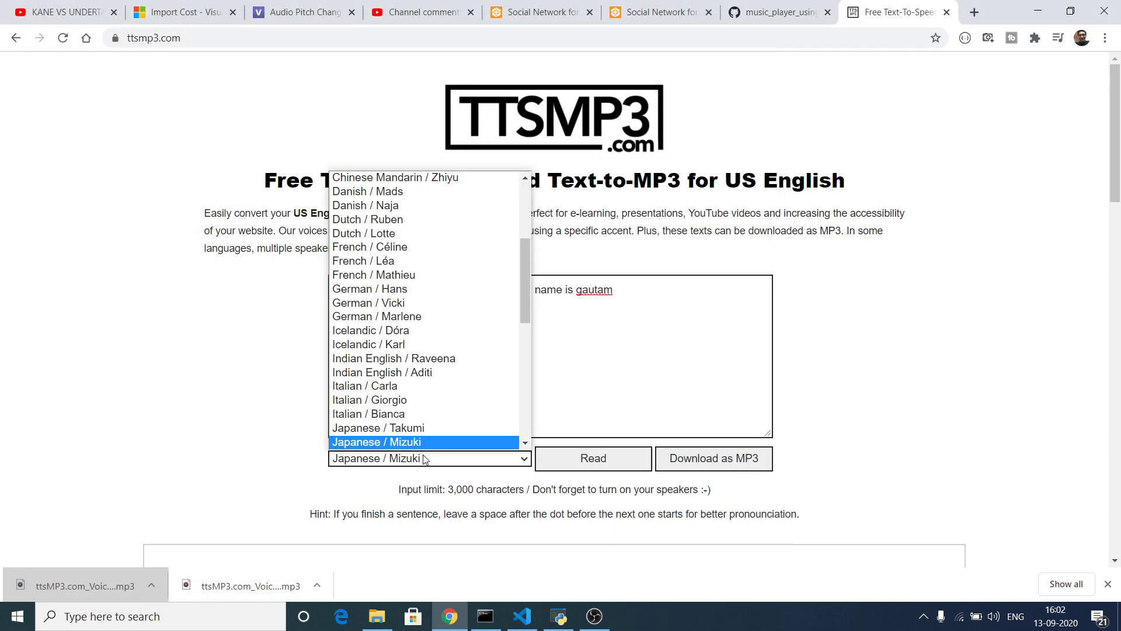
pyautogui.click(435, 274)
pyautogui.click(603, 461)
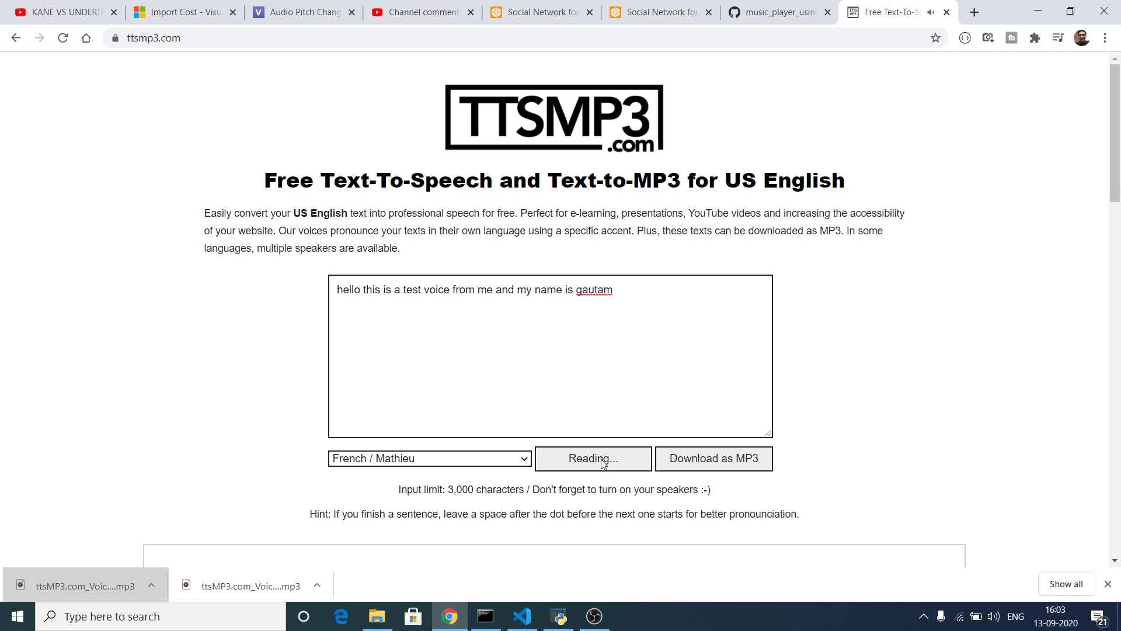
# - Switch to Brazilian Portuguese / Camila and have the sentence read aloud
pyautogui.click(519, 458)
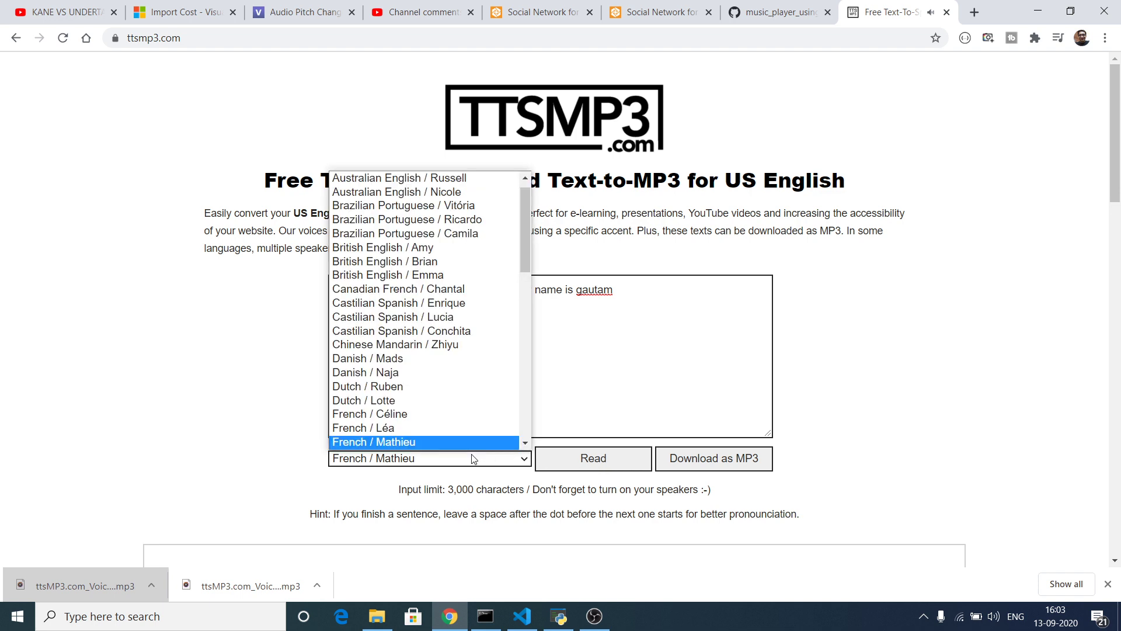
pyautogui.click(503, 233)
pyautogui.click(618, 459)
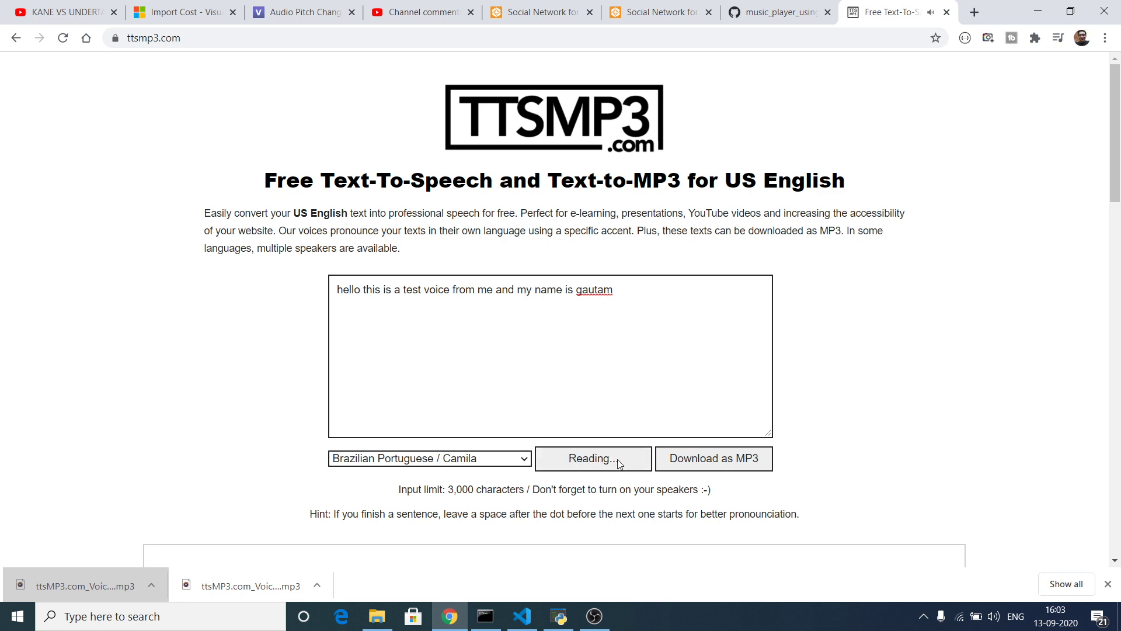
# - Choose Australian English / Russell, then switch the voice to Arabic / Zeina
pyautogui.click(439, 460)
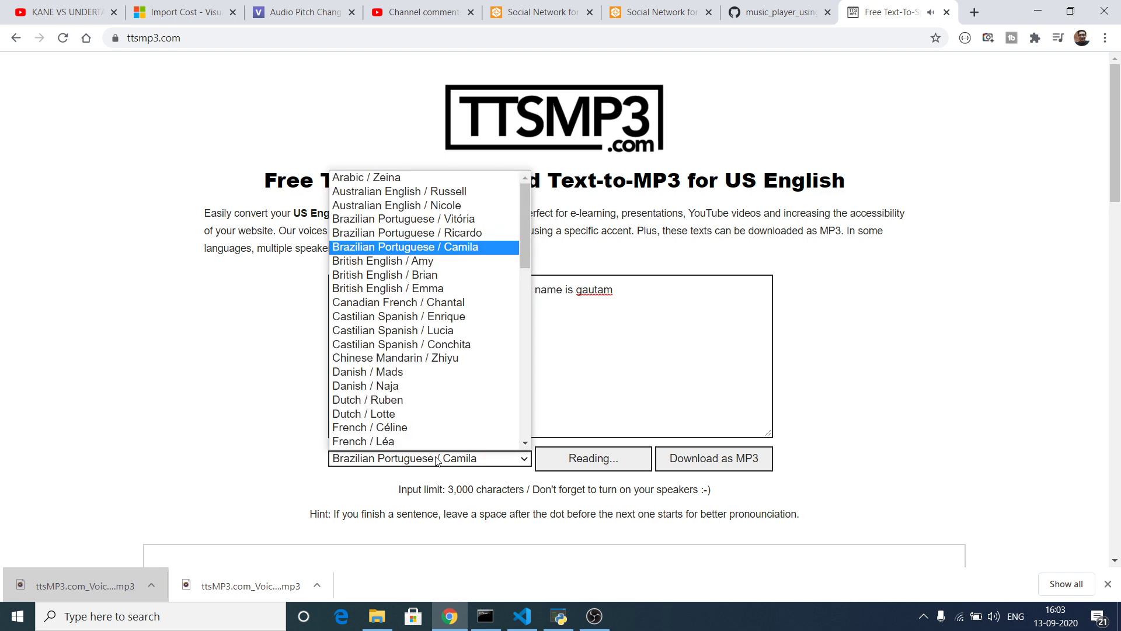
pyautogui.click(472, 190)
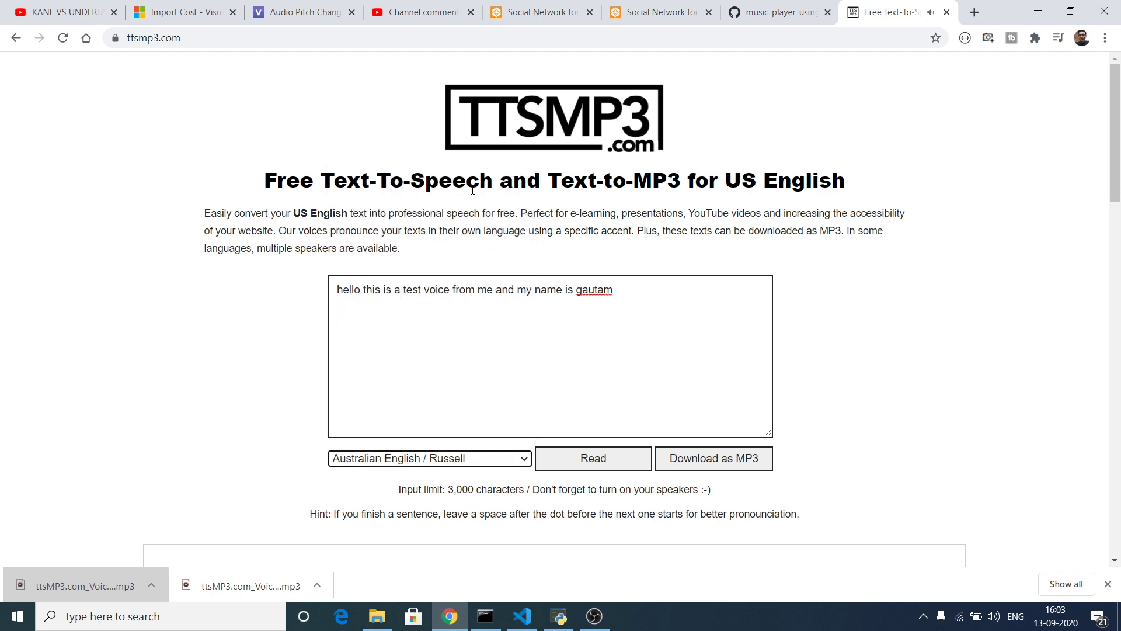
pyautogui.click(485, 464)
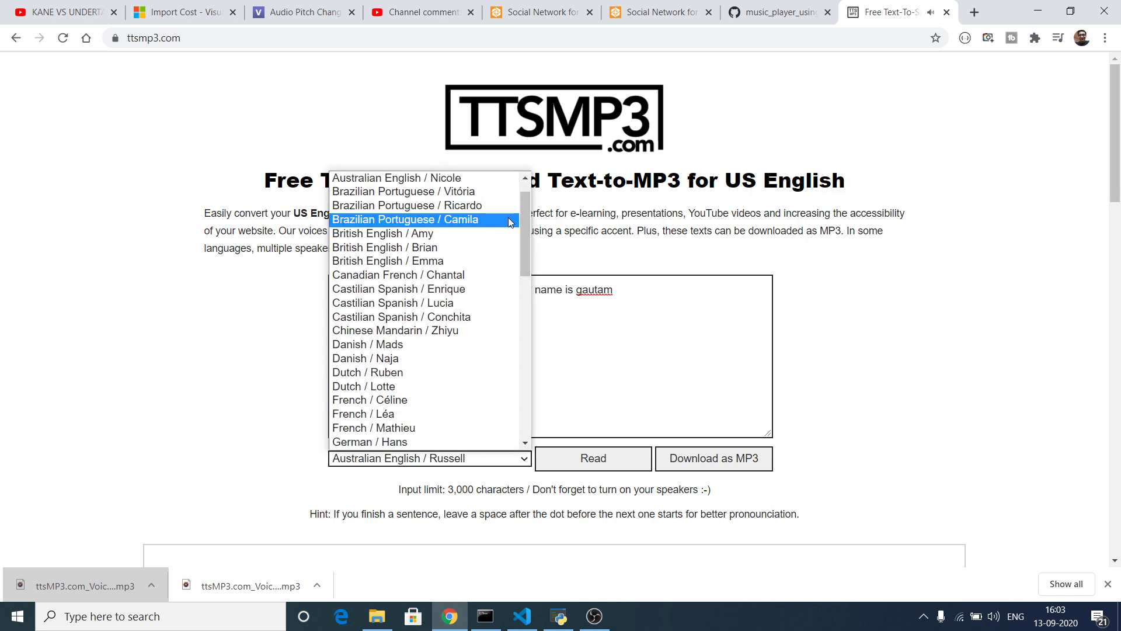
pyautogui.moveTo(523, 221); pyautogui.dragTo(521, 188)
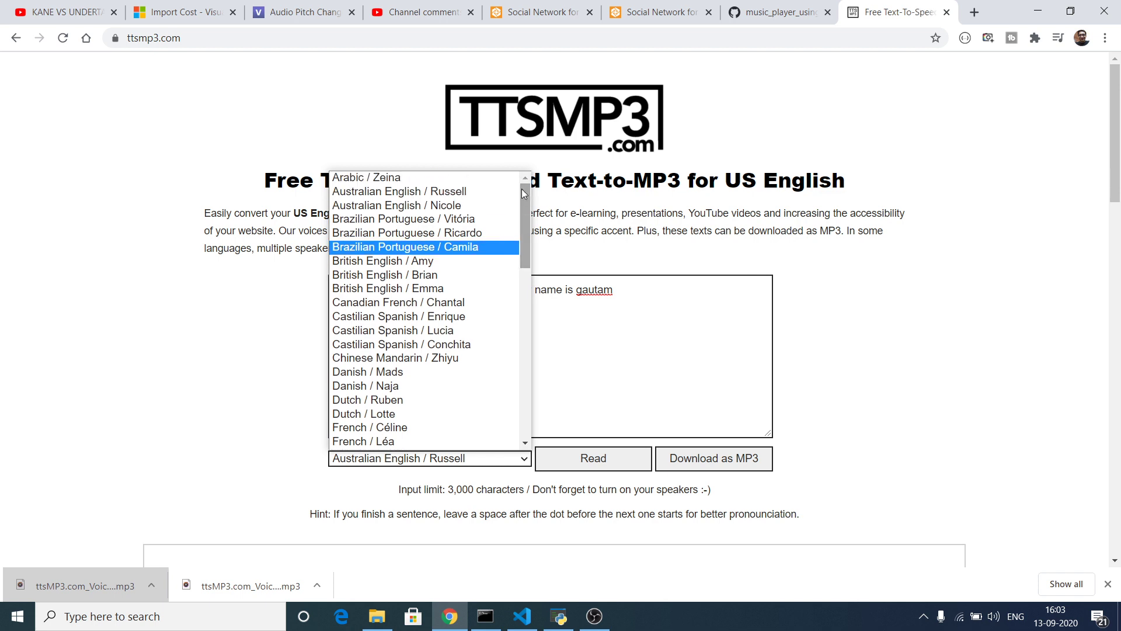
pyautogui.click(440, 177)
# - Hear the sentence in Arabic / Zeina, then in Chinese Mandarin / Zhiyu
pyautogui.click(583, 469)
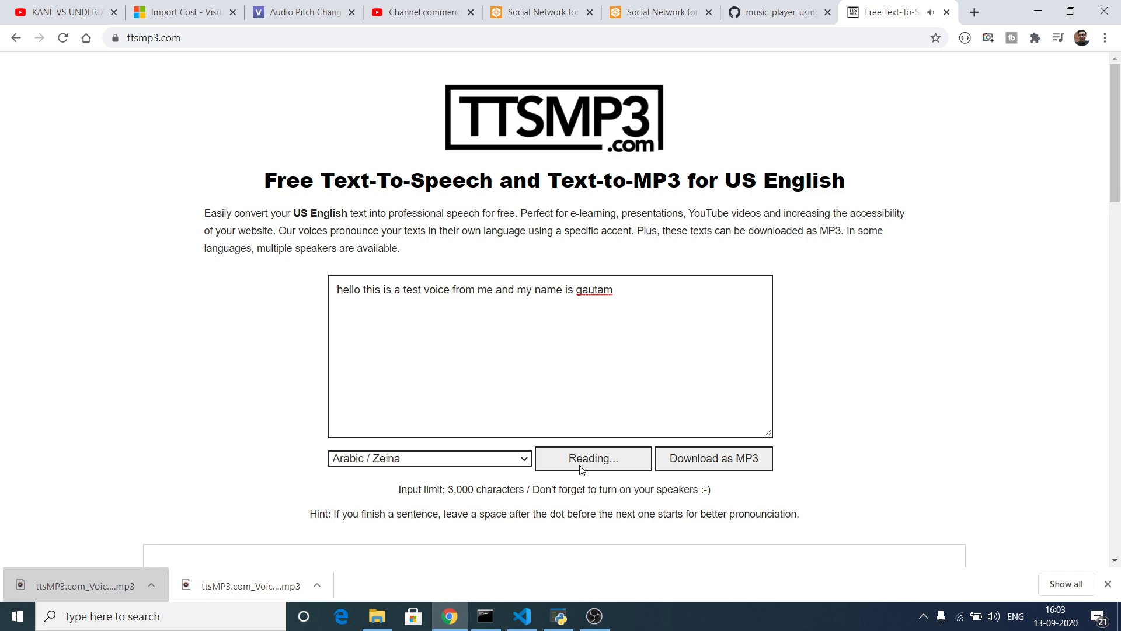
pyautogui.click(494, 459)
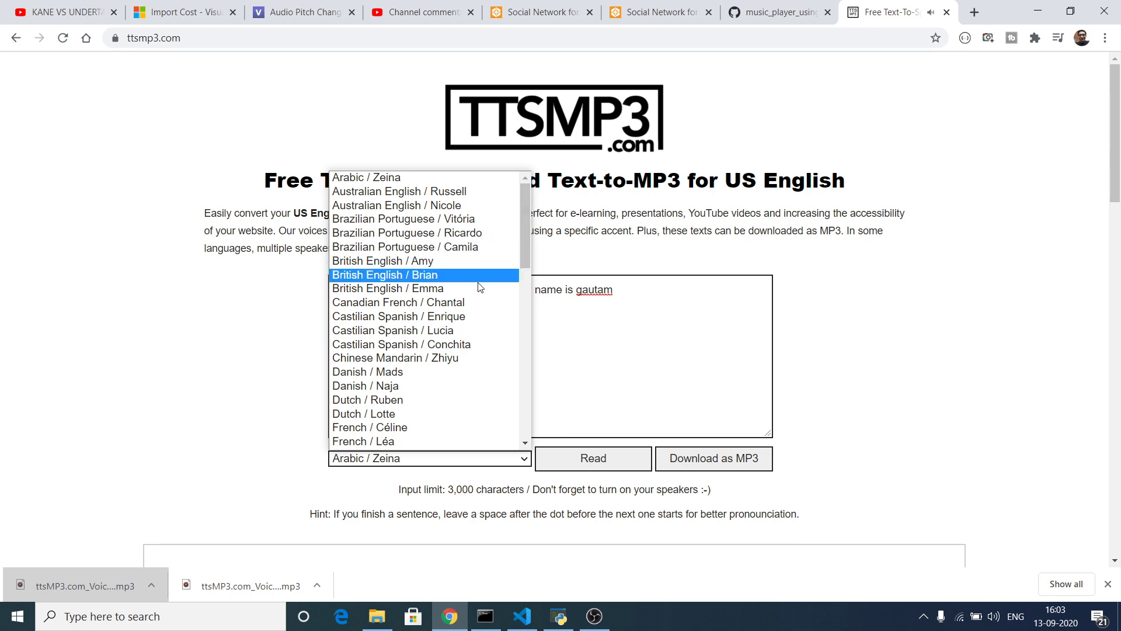
pyautogui.moveTo(525, 210)
pyautogui.mouseDown()
pyautogui.moveTo(514, 334)
pyautogui.moveTo(524, 221)
pyautogui.mouseUp()
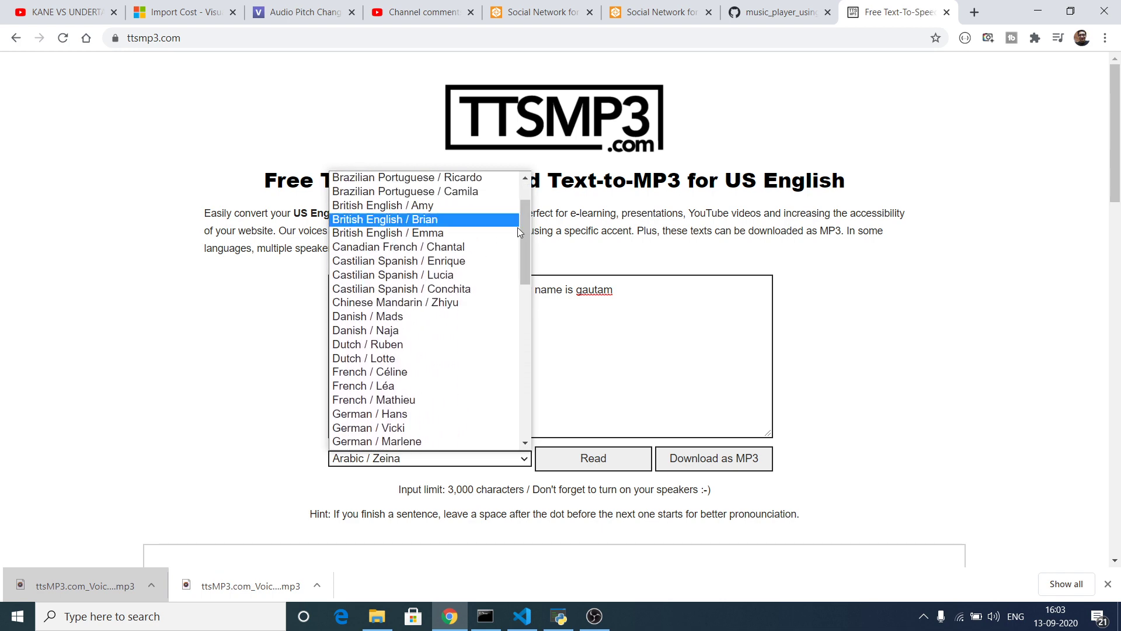
pyautogui.click(443, 301)
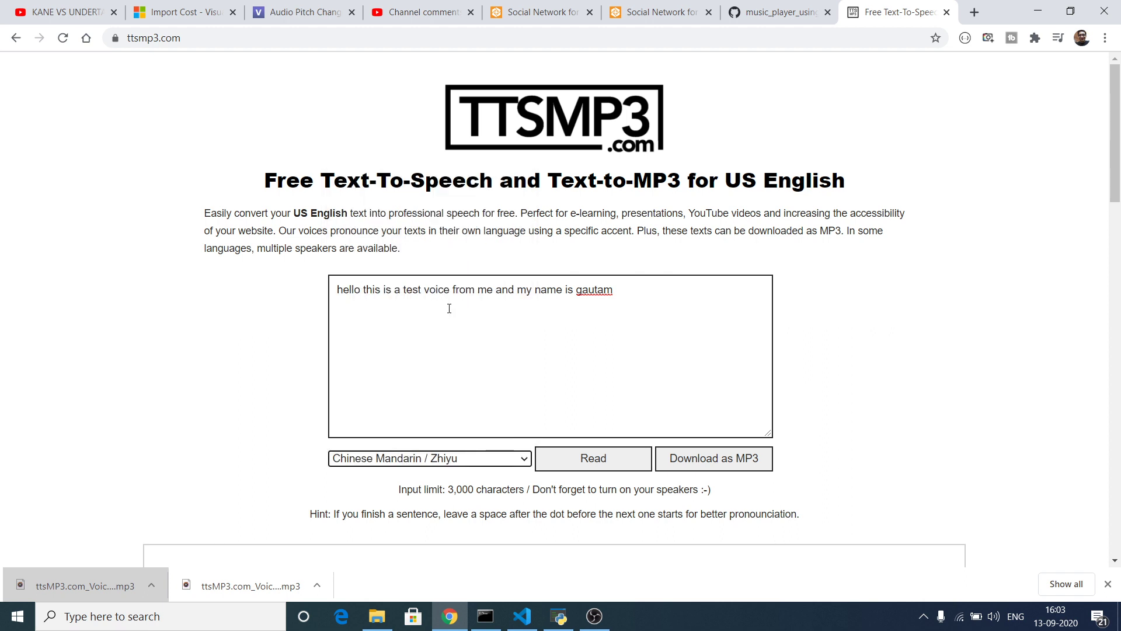
pyautogui.click(594, 460)
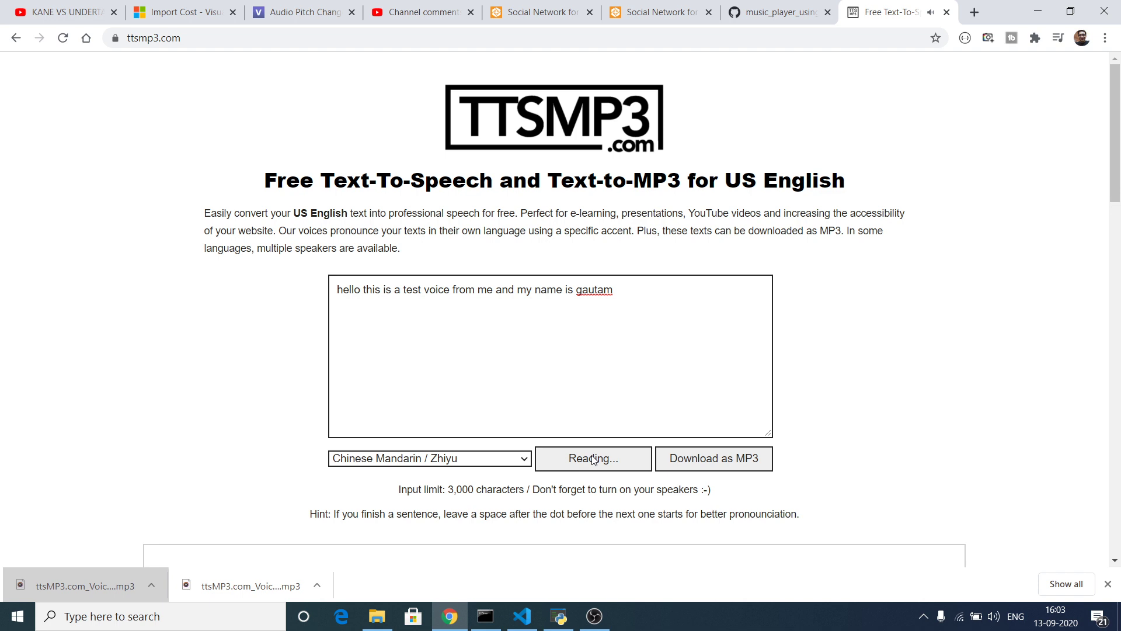
# - Scroll through the voice list to browse more available voices
pyautogui.click(493, 461)
pyautogui.scroll(-1, 426, 409)
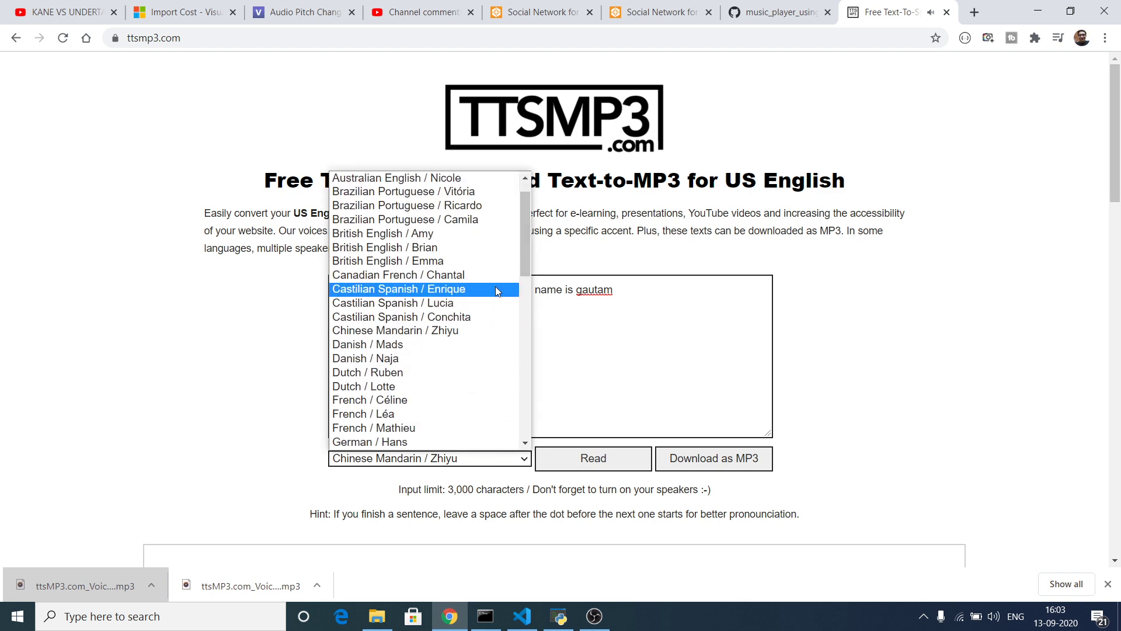
pyautogui.moveTo(523, 219); pyautogui.dragTo(520, 390)
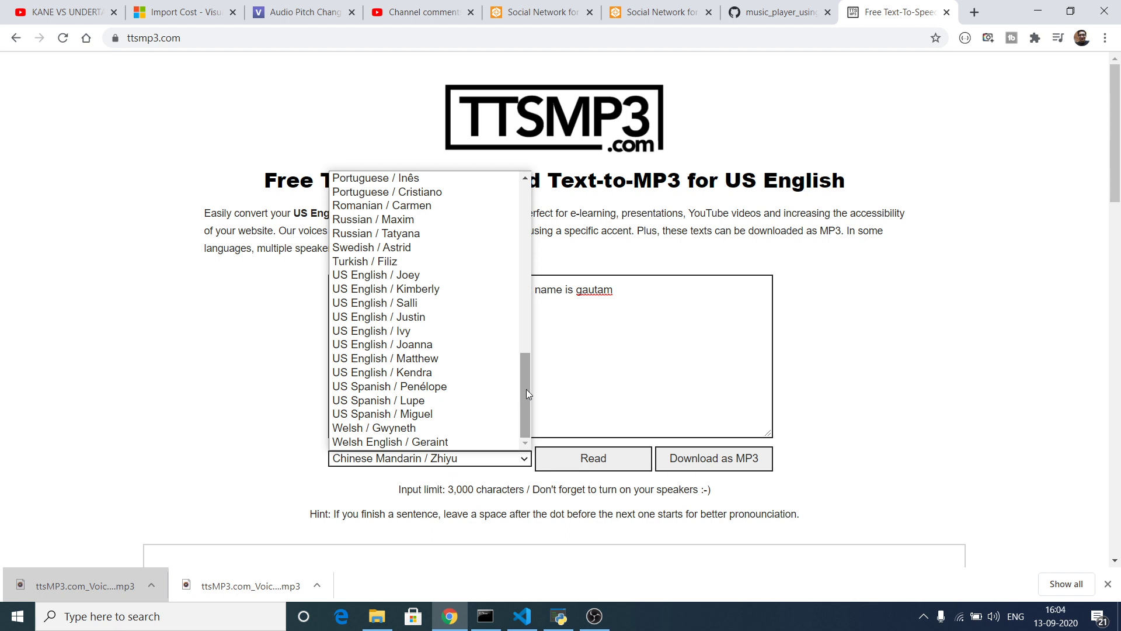
# - Keep the Chinese Mandarin / Zhiyu voice and scroll down to the breaks, emphasis, speed and pitch features section
pyautogui.click(581, 365)
pyautogui.hotkey('ctrl', 'a')
pyautogui.click(530, 291)
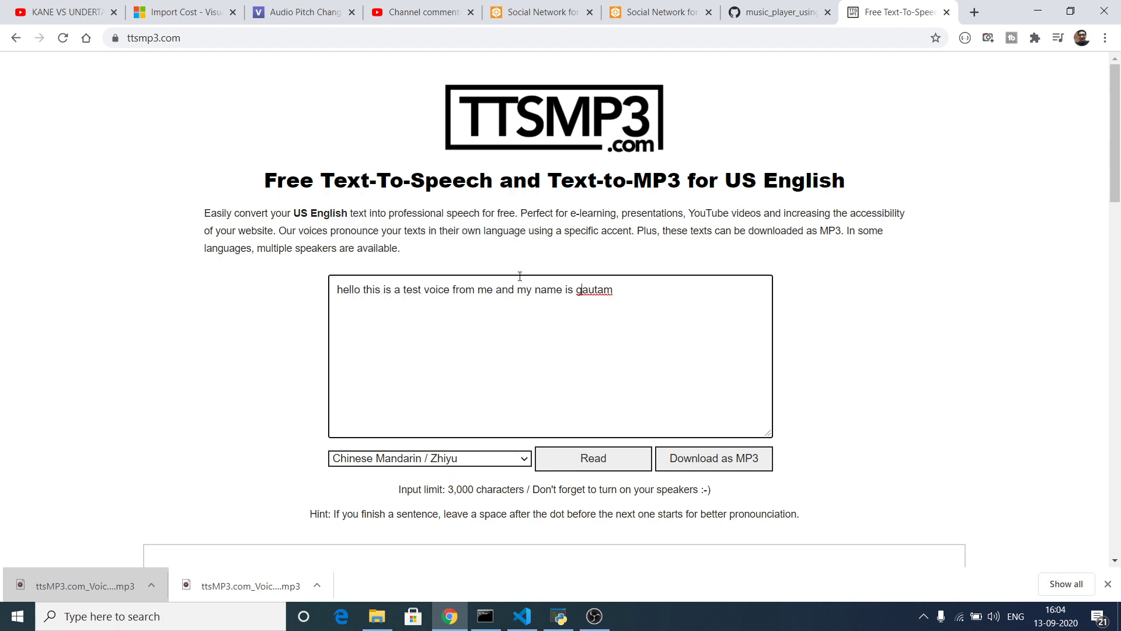
pyautogui.tripleClick(445, 183)
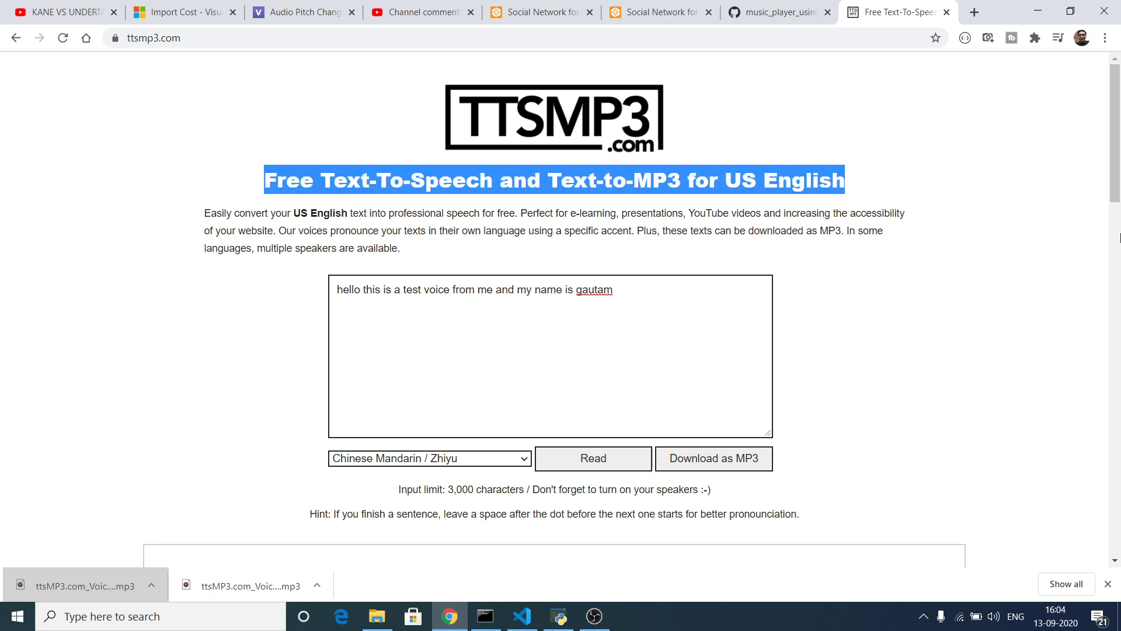
pyautogui.moveTo(1116, 111); pyautogui.dragTo(1120, 222)
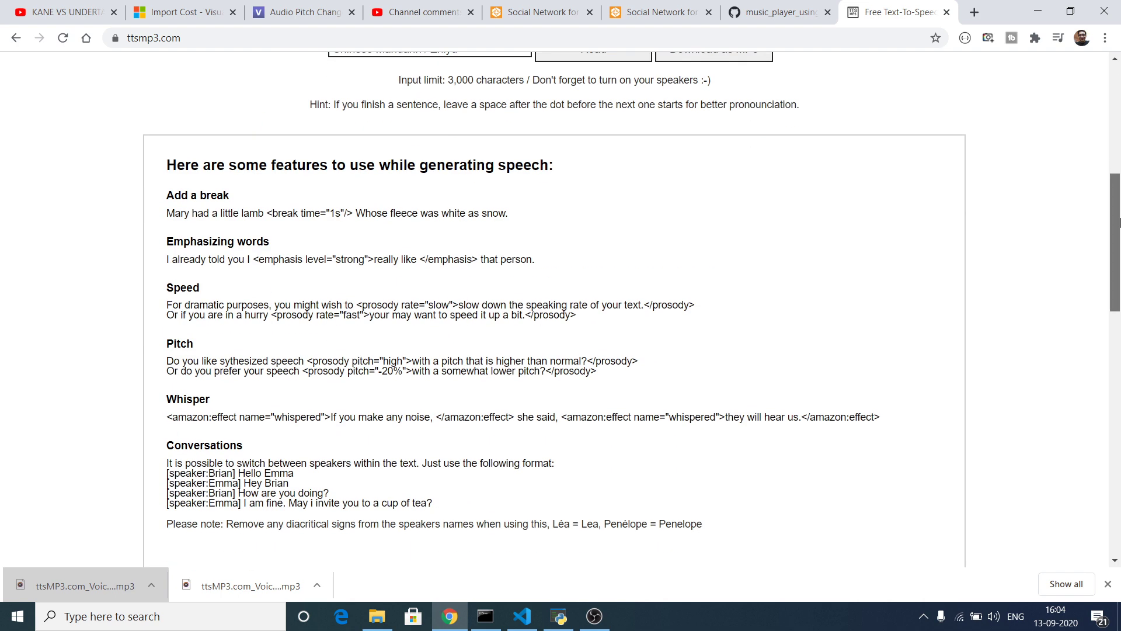